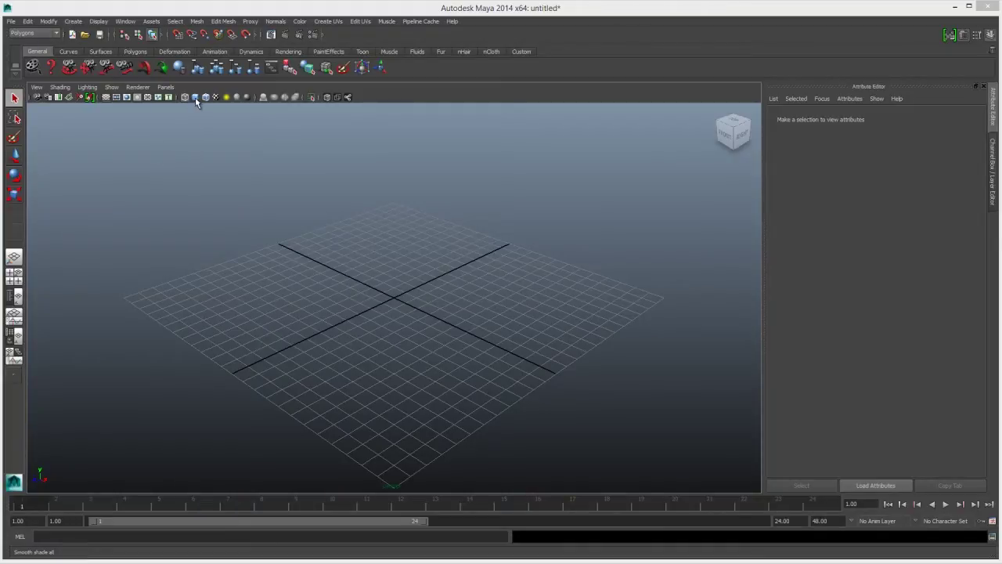
Switch the empty perspective viewport from High Quality to the Viewport 2.0 renderer
{"action": "left_click", "coordinate": [247, 97]}
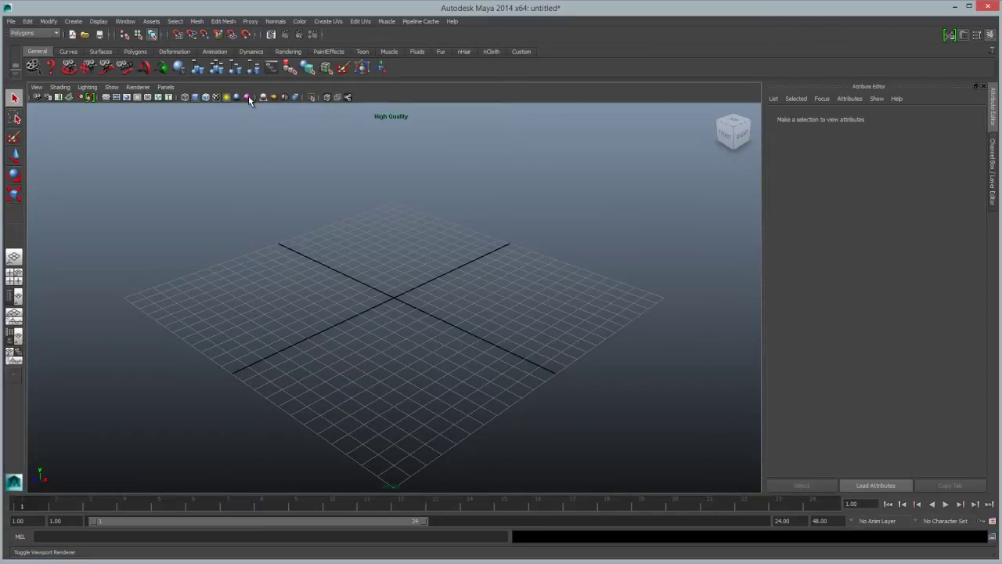
{"action": "left_click", "coordinate": [248, 96]}
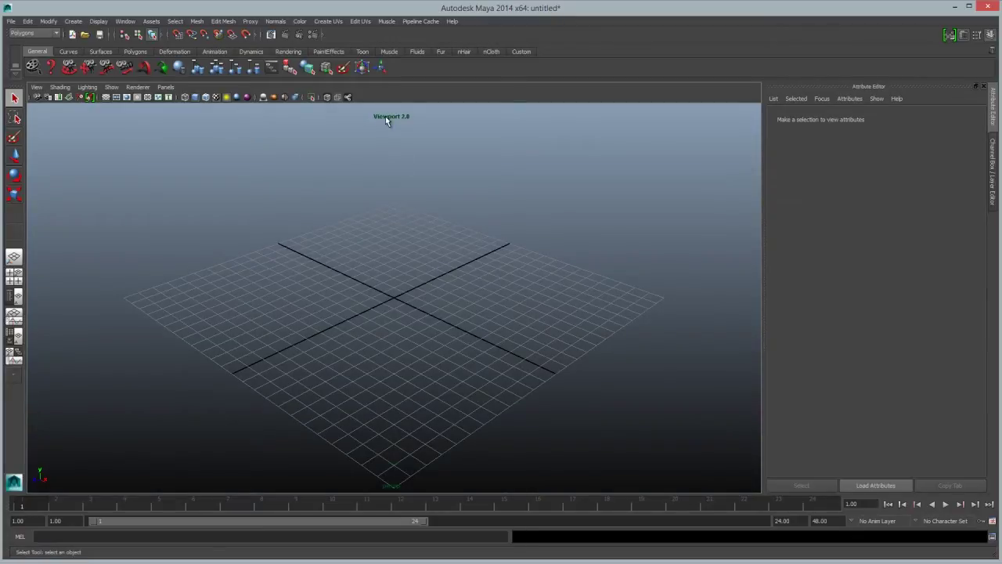
{"action": "left_click", "coordinate": [139, 87]}
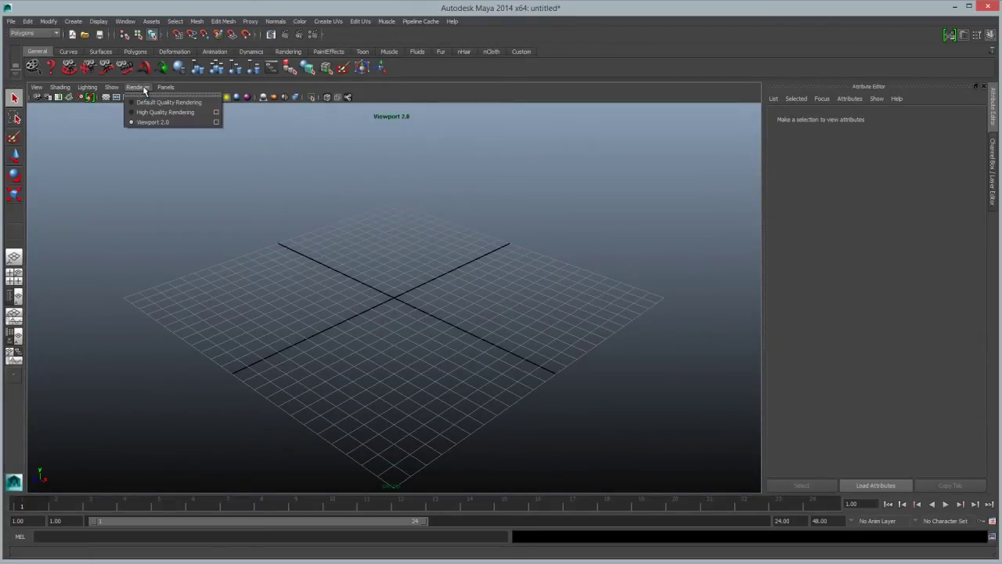
{"action": "mouse_move", "coordinate": [92, 90]}
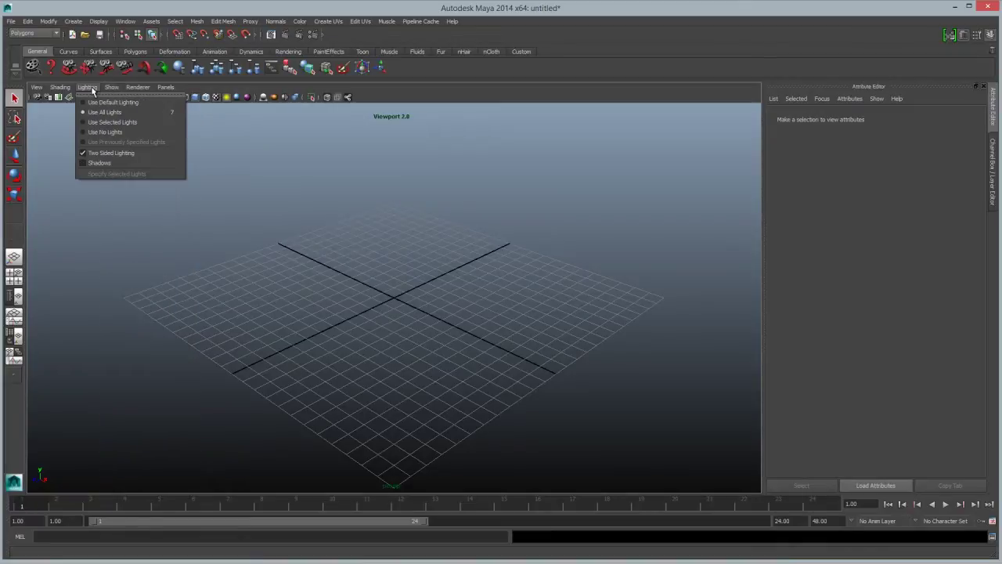
{"action": "left_click", "coordinate": [91, 90]}
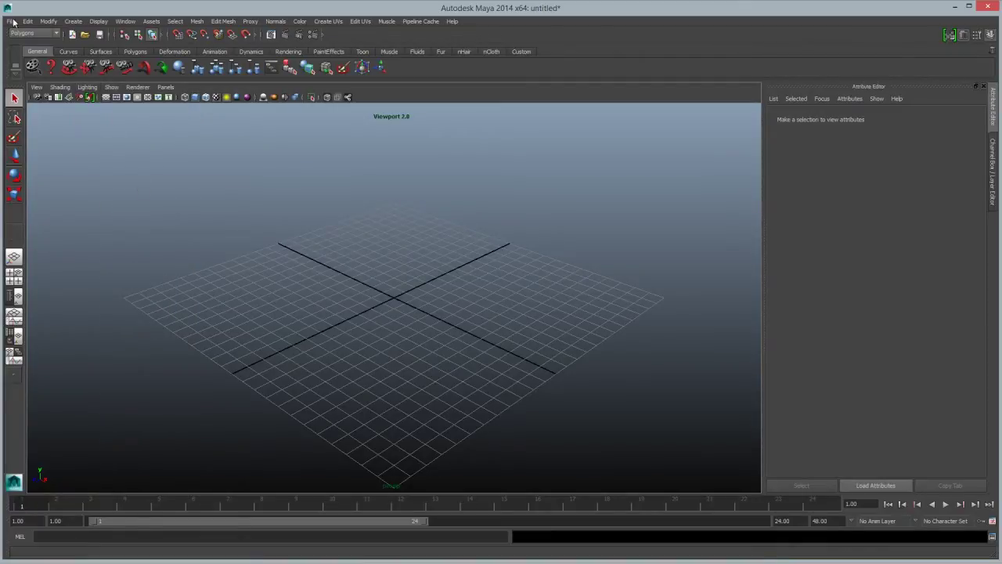
Draw a polygon torus on the grid left of centre from the Polygons shelf
{"action": "left_click", "coordinate": [165, 51]}
{"action": "left_click", "coordinate": [109, 51]}
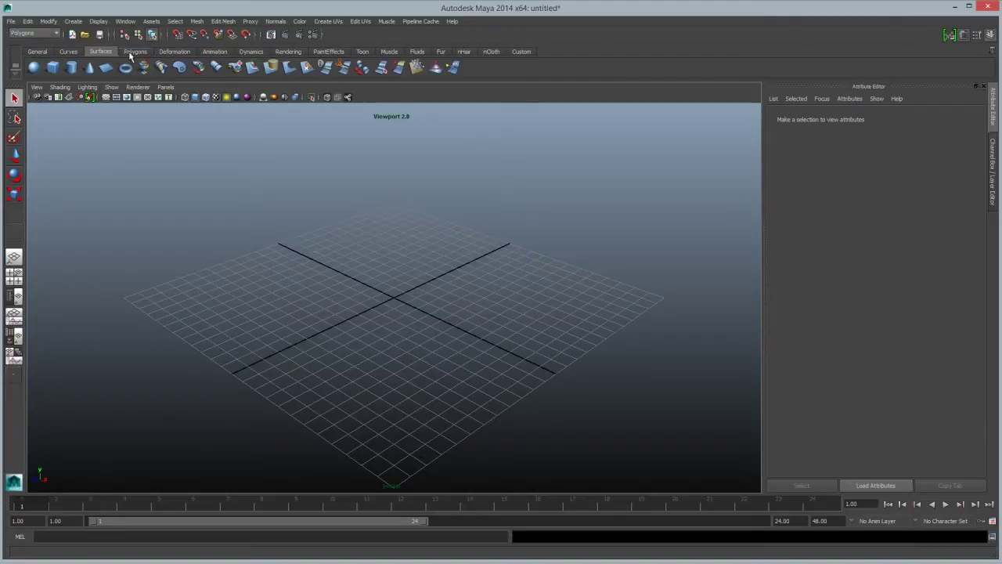
{"action": "left_click", "coordinate": [135, 51]}
{"action": "left_click", "coordinate": [125, 69]}
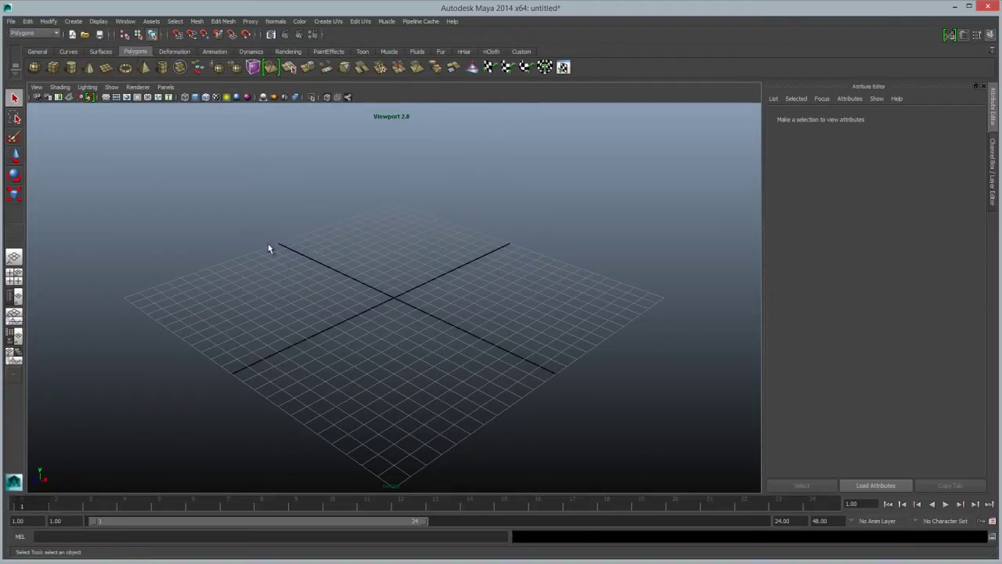
{"action": "left_click_drag", "start_coordinate": [255, 282], "coordinate": [291, 308]}
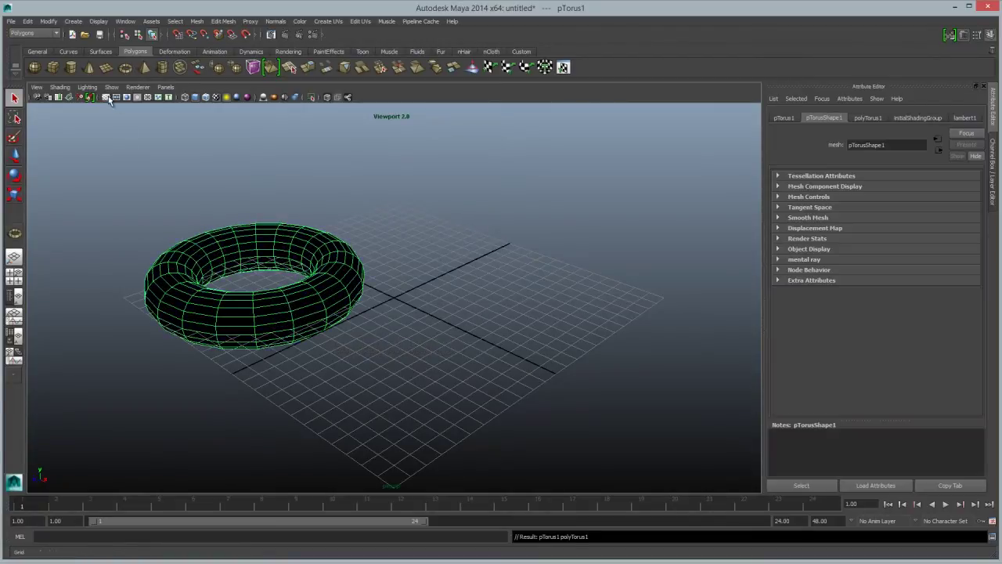
Add a polygon cylinder behind the torus and a sphere near the grid centre
{"action": "left_click", "coordinate": [72, 69]}
{"action": "left_click_drag", "start_coordinate": [401, 225], "coordinate": [409, 172]}
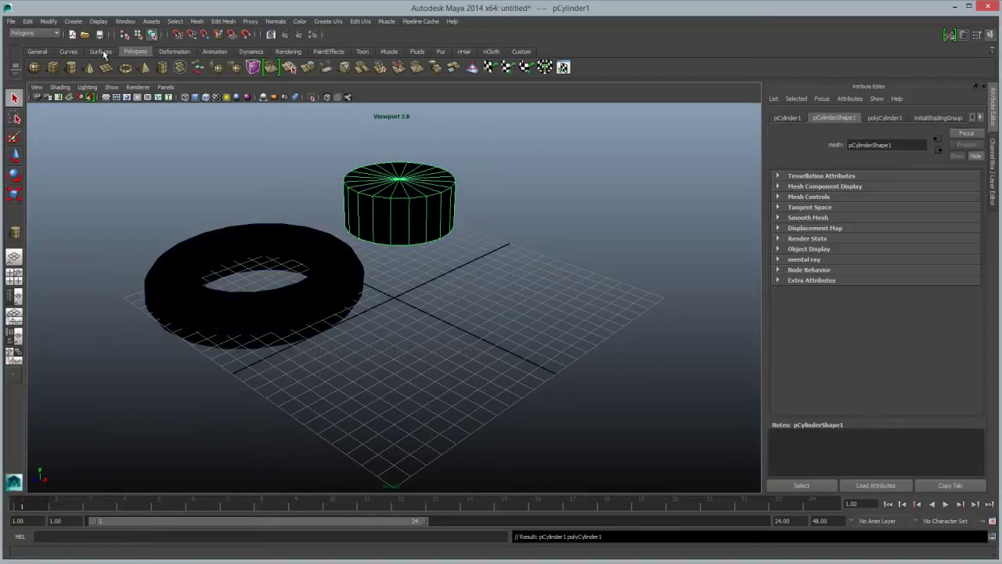
{"action": "left_click", "coordinate": [33, 67]}
{"action": "left_click_drag", "start_coordinate": [441, 307], "coordinate": [501, 298]}
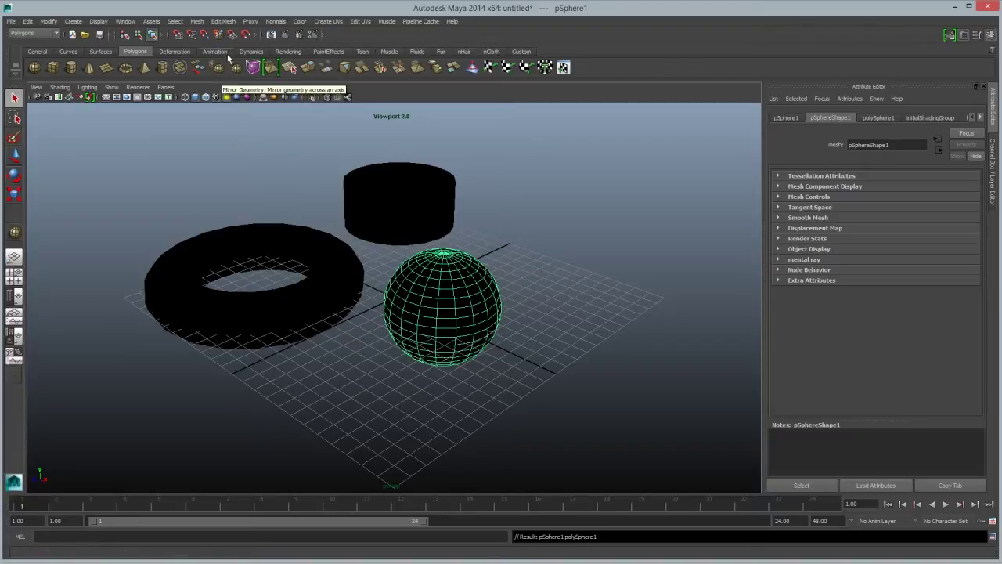
{"action": "left_click", "coordinate": [284, 53]}
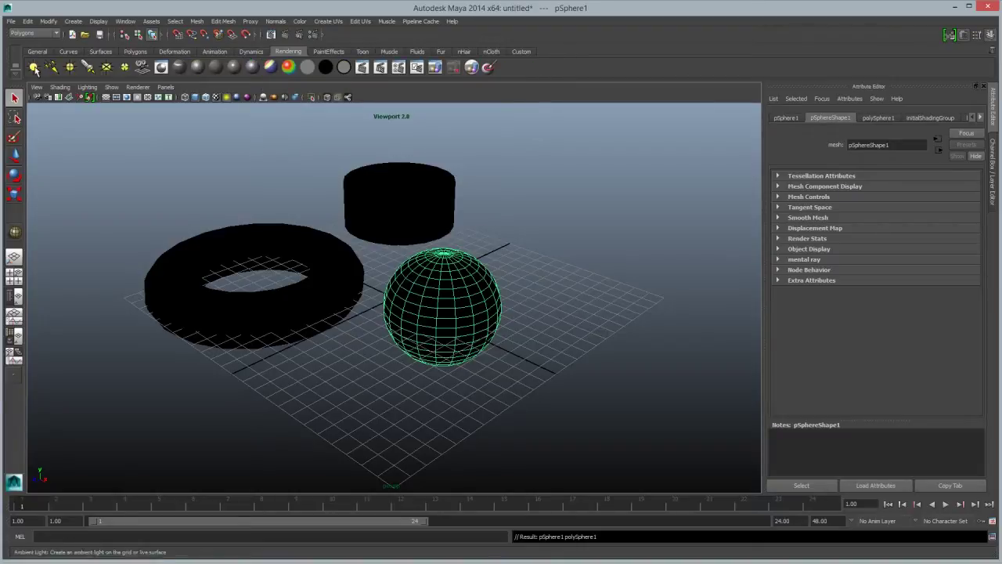
Place a spot light front-right of the shapes, aim it at them, and widen Cone Angle to 101.503
{"action": "left_click", "coordinate": [89, 69]}
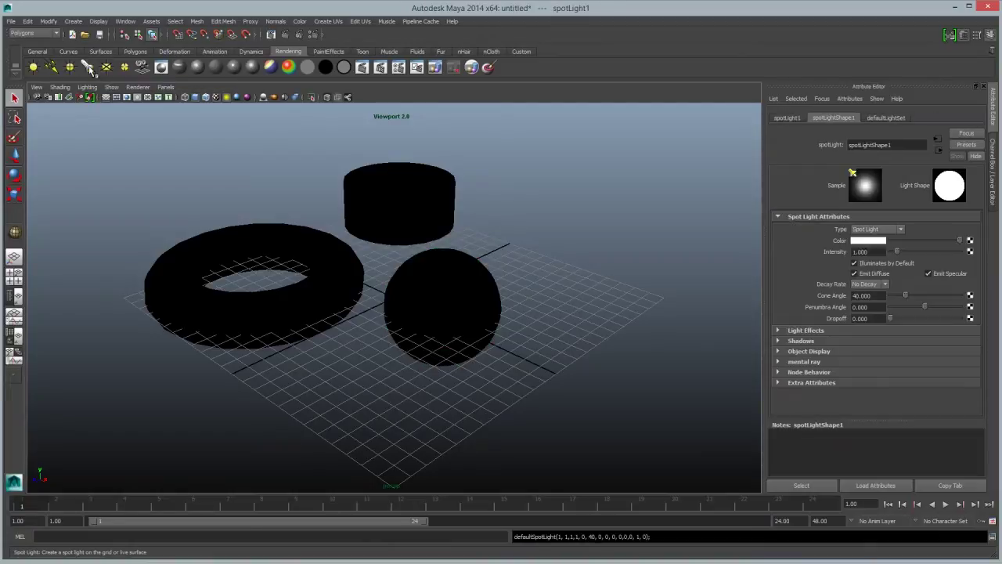
{"action": "left_click", "coordinate": [14, 155]}
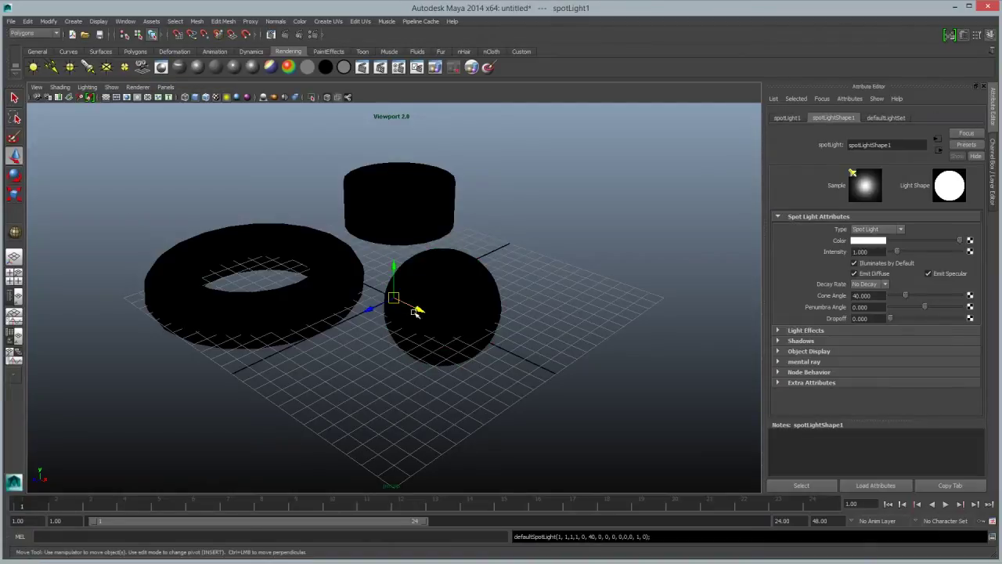
{"action": "left_click_drag", "start_coordinate": [415, 310], "coordinate": [635, 439]}
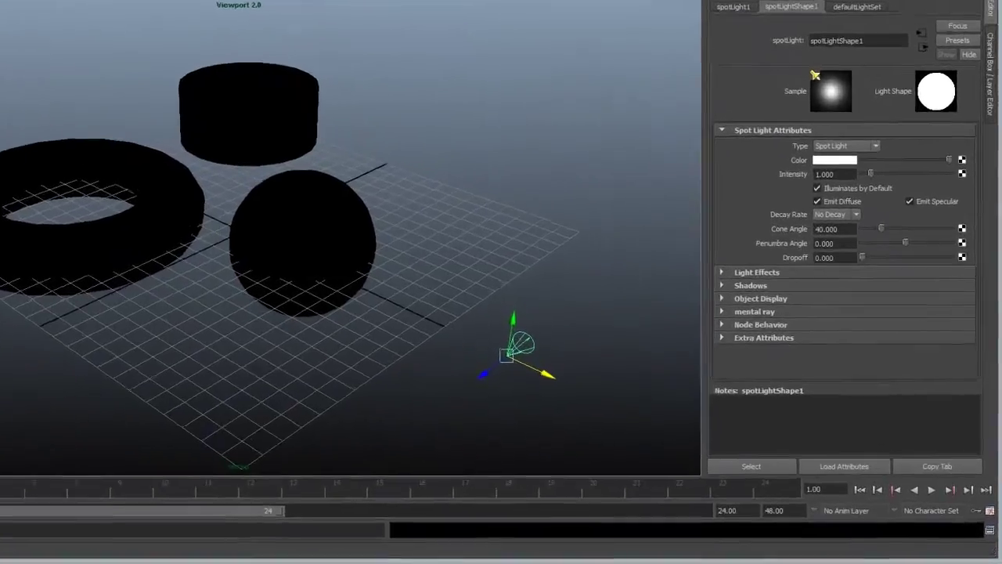
{"action": "key", "text": "e"}
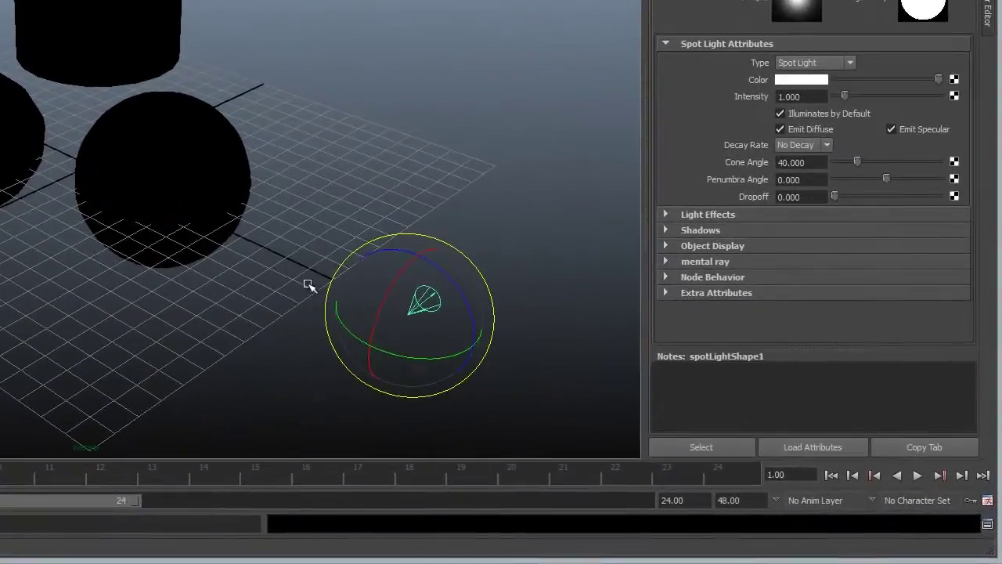
{"action": "left_click_drag", "start_coordinate": [512, 387], "coordinate": [563, 392]}
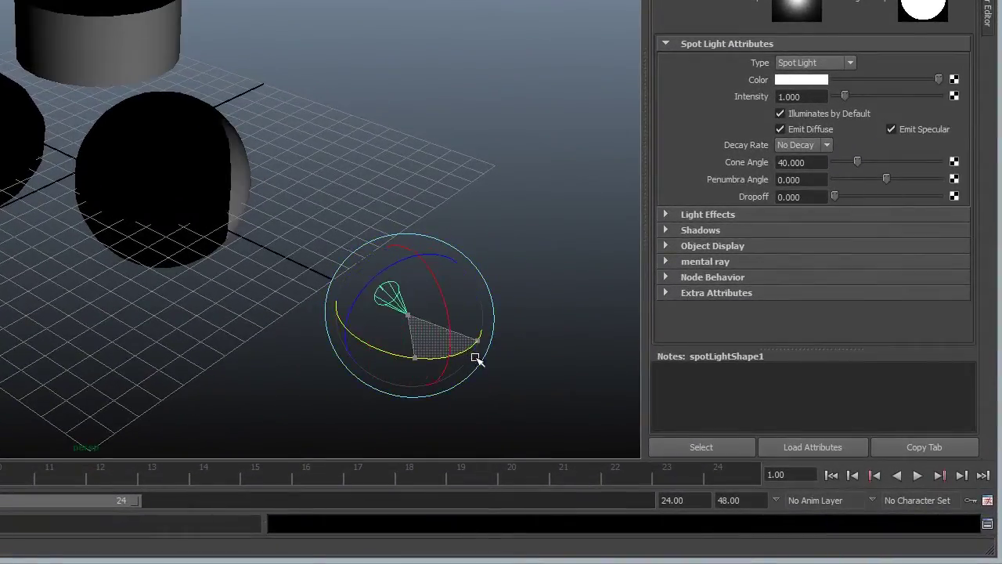
{"action": "left_click_drag", "start_coordinate": [477, 360], "coordinate": [524, 294]}
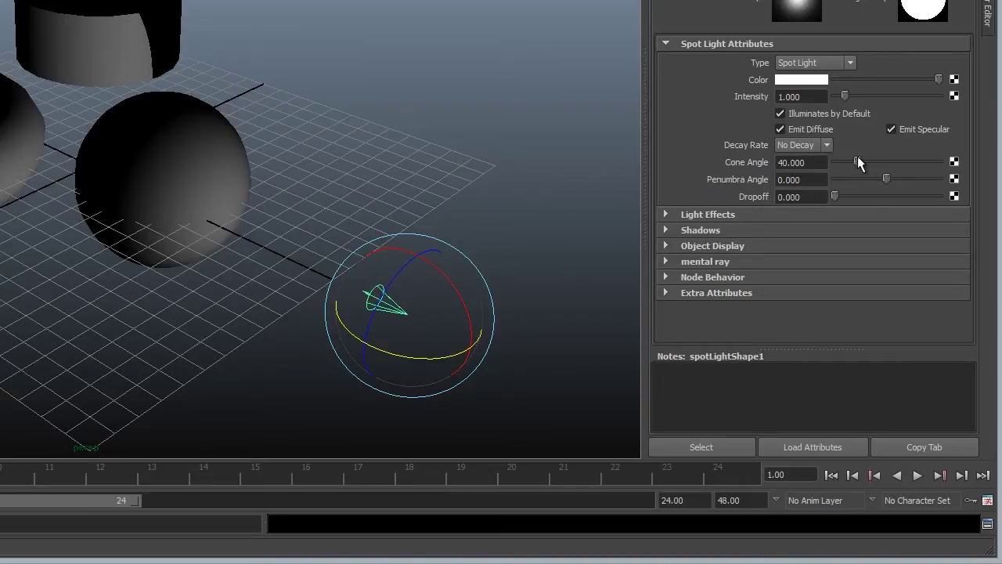
{"action": "left_click_drag", "start_coordinate": [858, 157], "coordinate": [893, 156]}
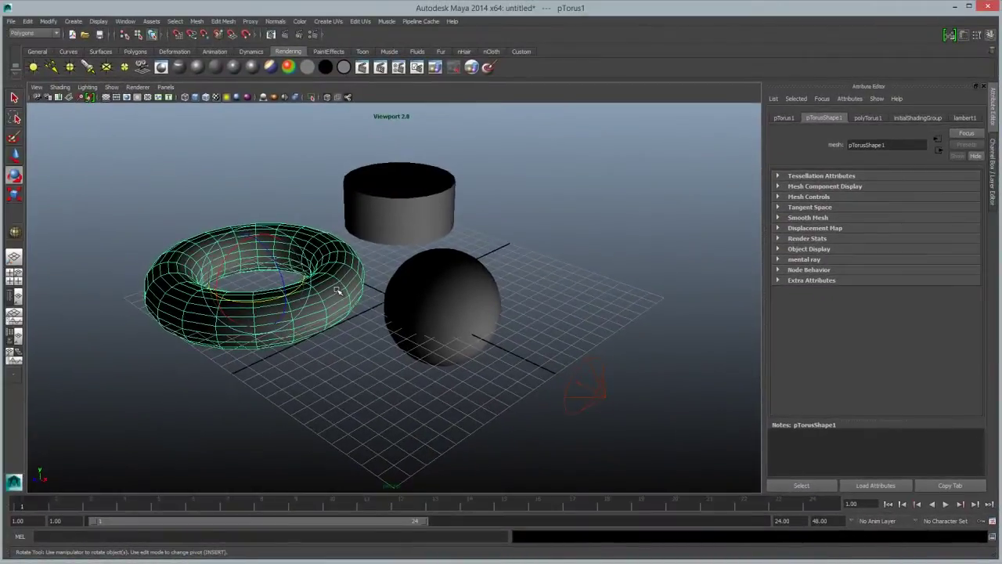
Give the sphere a new Phong material coloured red
{"action": "left_click", "coordinate": [472, 308]}
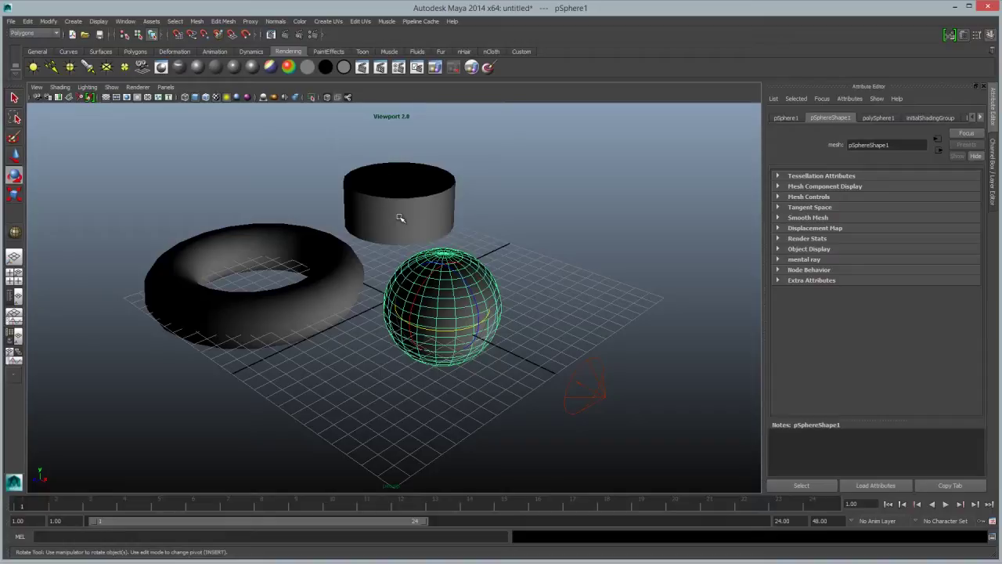
{"action": "left_click", "coordinate": [234, 69]}
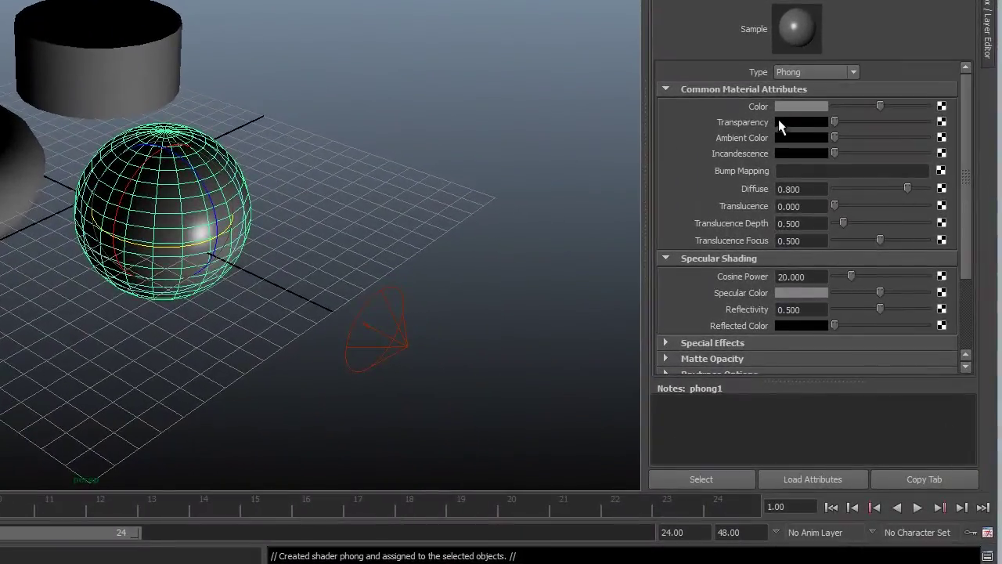
{"action": "left_click", "coordinate": [786, 107]}
{"action": "left_click", "coordinate": [737, 74]}
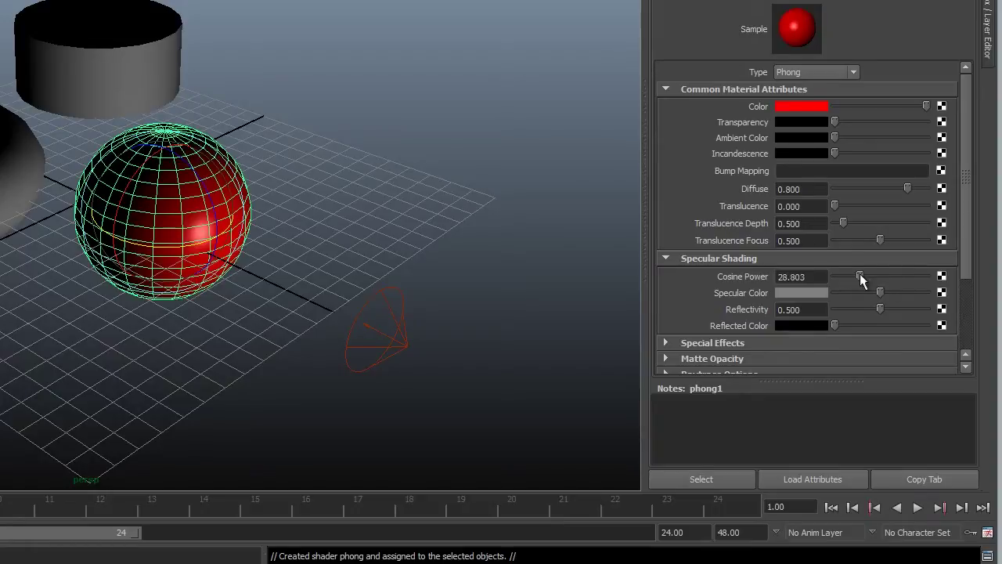
Raise the sphere's Cosine Power to 92.462 and brighten specular, with Diffuse at 0.538
{"action": "left_click_drag", "start_coordinate": [860, 276], "coordinate": [919, 276]}
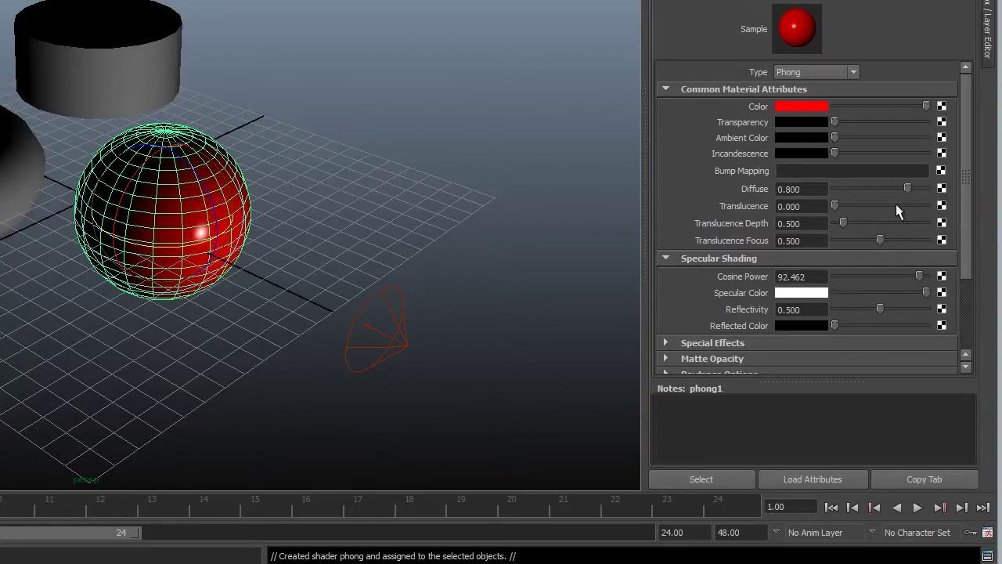
{"action": "left_click_drag", "start_coordinate": [906, 187], "coordinate": [883, 188]}
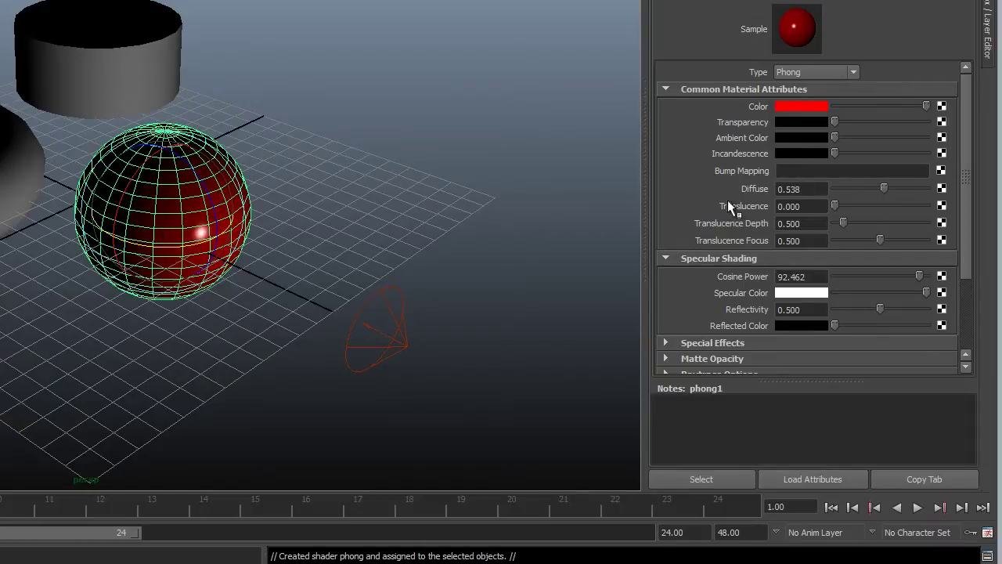
{"action": "left_click", "coordinate": [403, 224]}
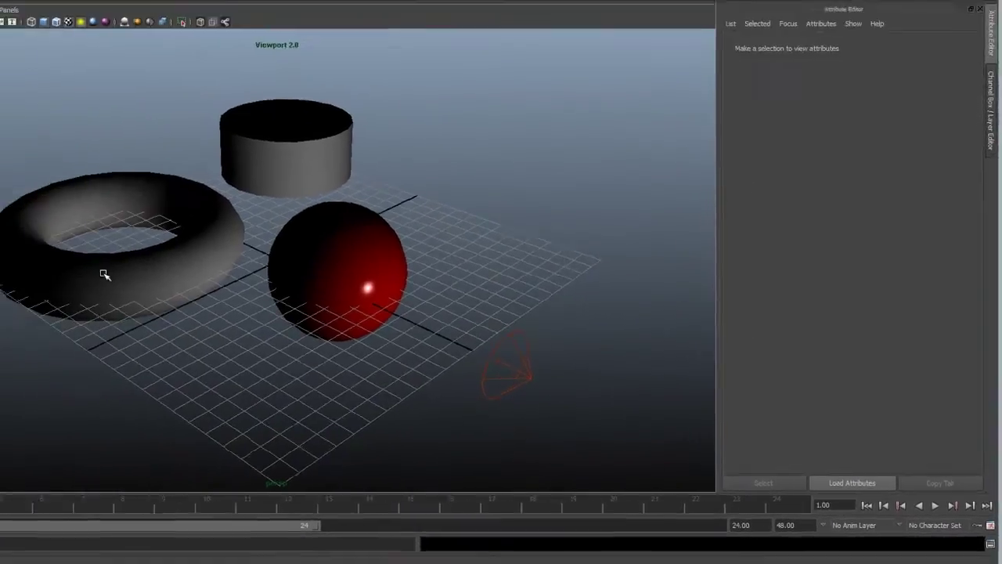
{"action": "left_click", "coordinate": [167, 263]}
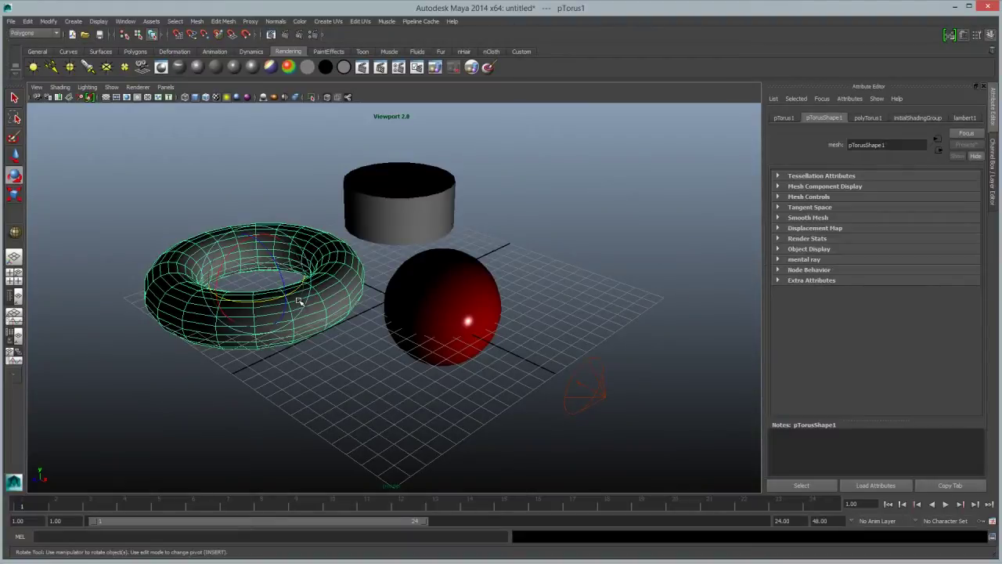
Give the torus a blue Phong (phong2): Diffuse 0.915, Cosine Power 4.513, dimmer specular colour
{"action": "left_click", "coordinate": [233, 67]}
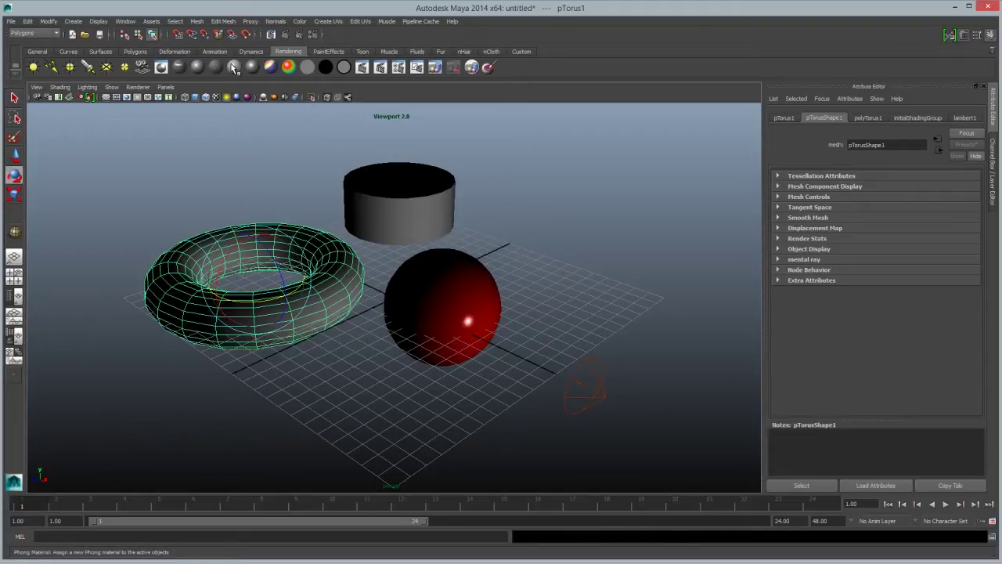
{"action": "left_click", "coordinate": [861, 237]}
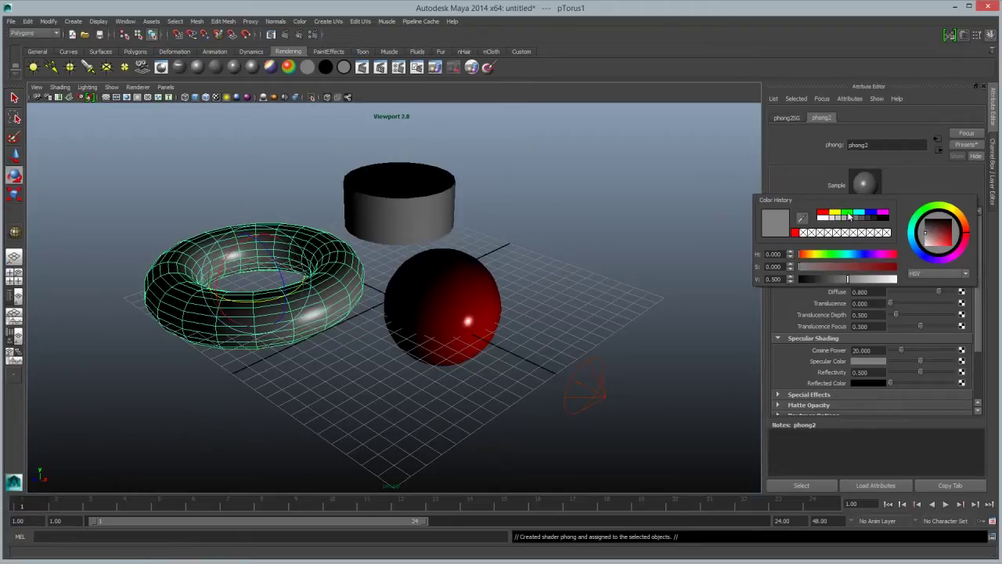
{"action": "left_click", "coordinate": [868, 214]}
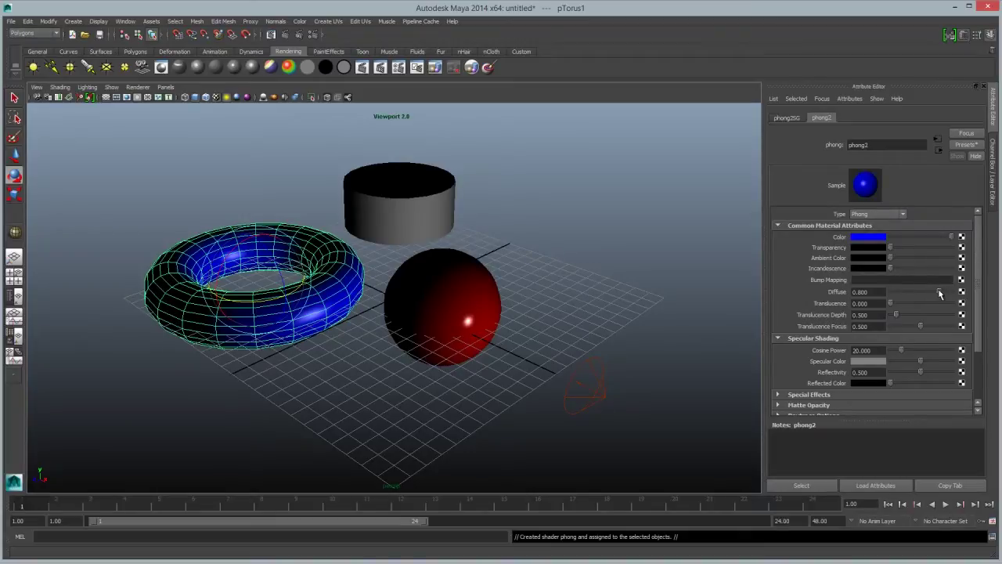
{"action": "left_click_drag", "start_coordinate": [939, 293], "coordinate": [948, 293]}
{"action": "left_click_drag", "start_coordinate": [903, 352], "coordinate": [893, 354]}
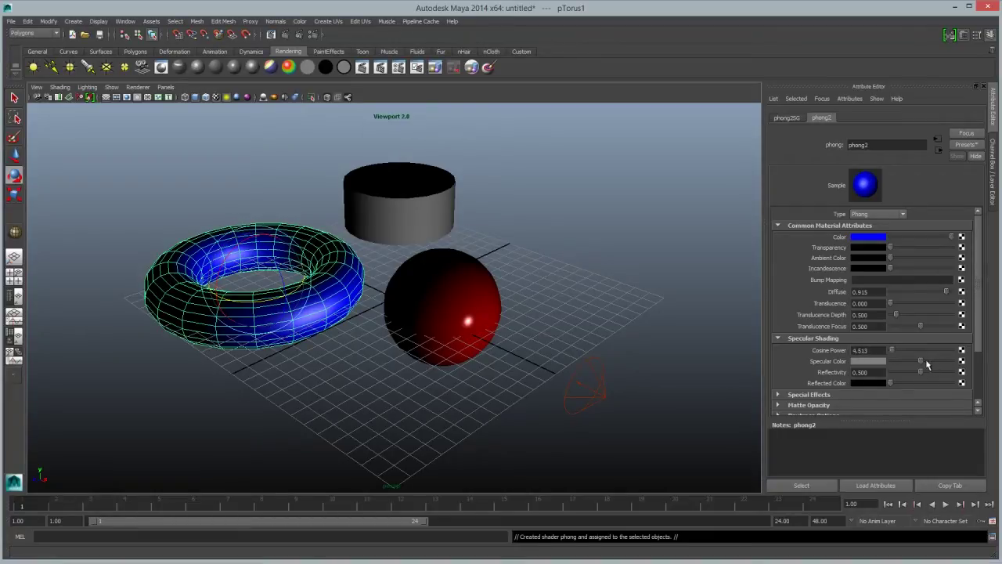
{"action": "left_click_drag", "start_coordinate": [921, 361], "coordinate": [905, 367]}
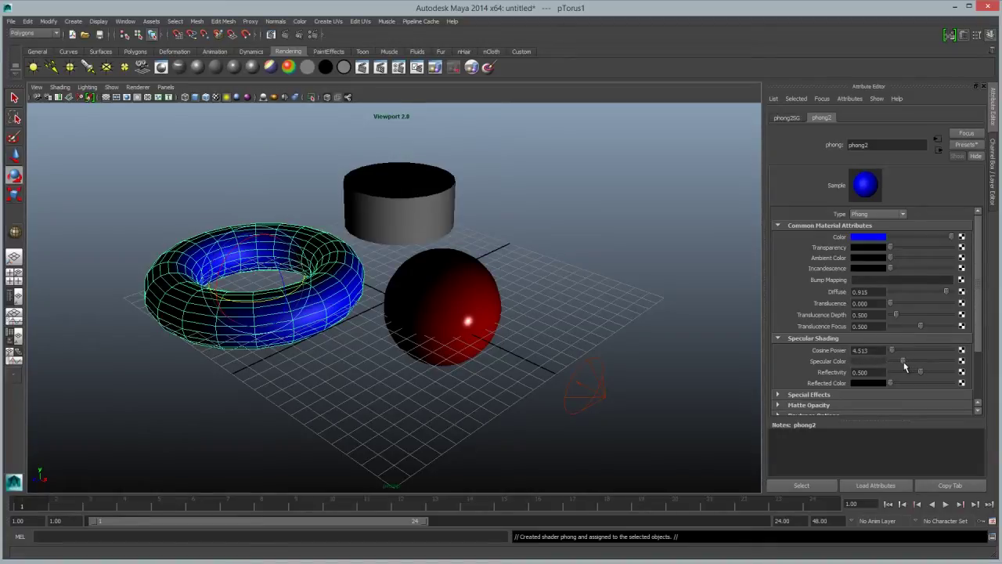
{"action": "left_click", "coordinate": [458, 401]}
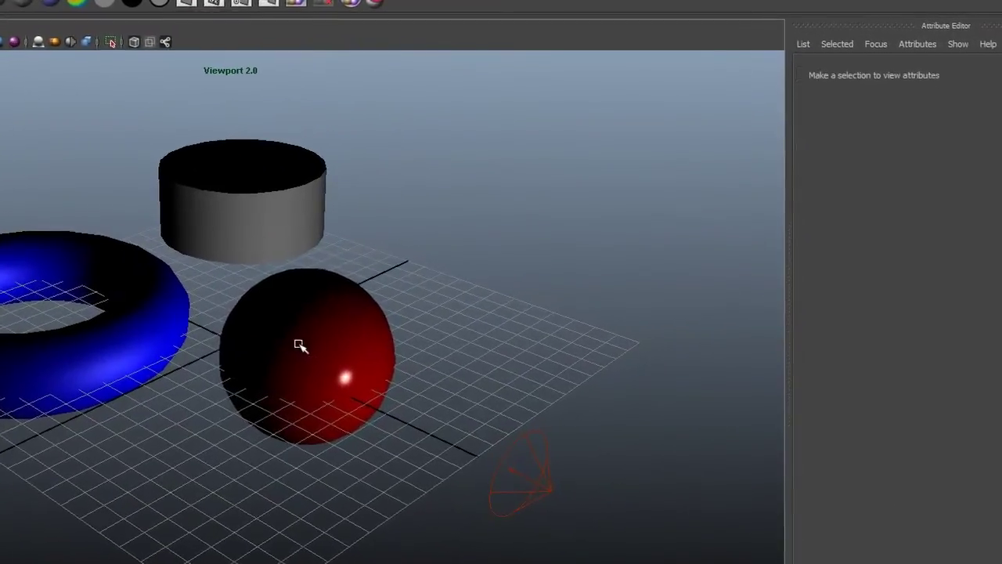
Give the cylinder a green Phong material with Diffuse 0.359 and Cosine Power 89.111
{"action": "left_click", "coordinate": [437, 301]}
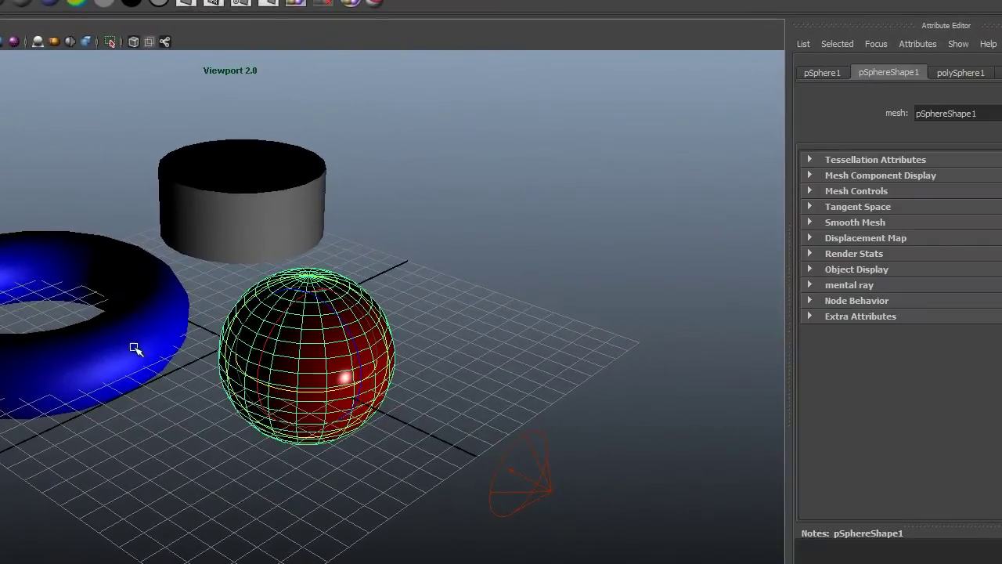
{"action": "left_click", "coordinate": [56, 359]}
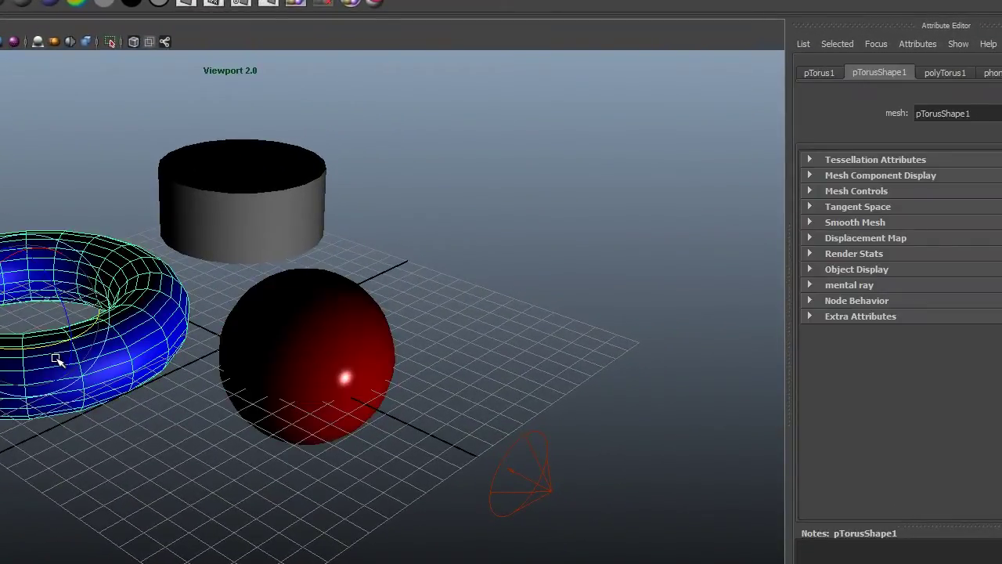
{"action": "left_click", "coordinate": [245, 216]}
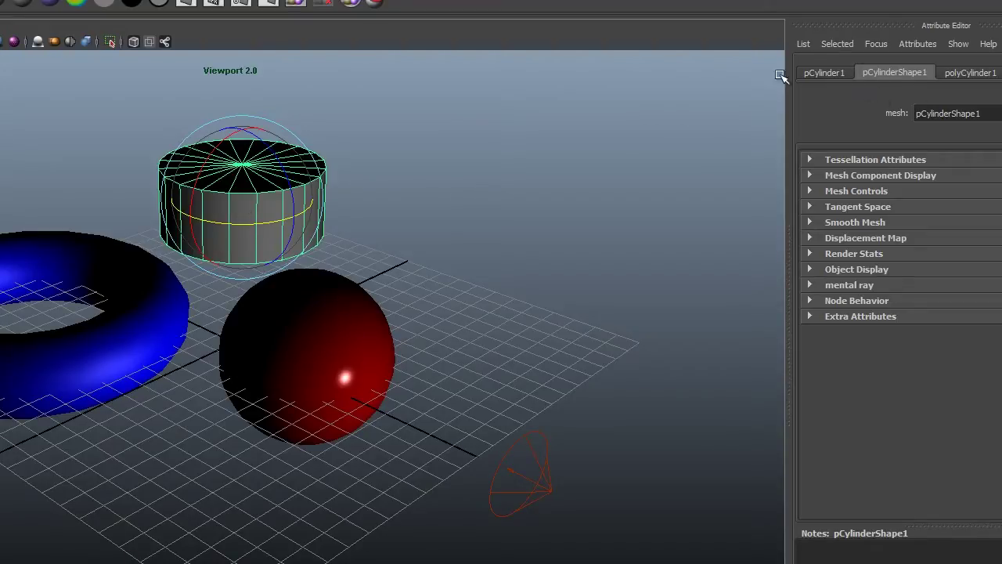
{"action": "left_click", "coordinate": [10, 6]}
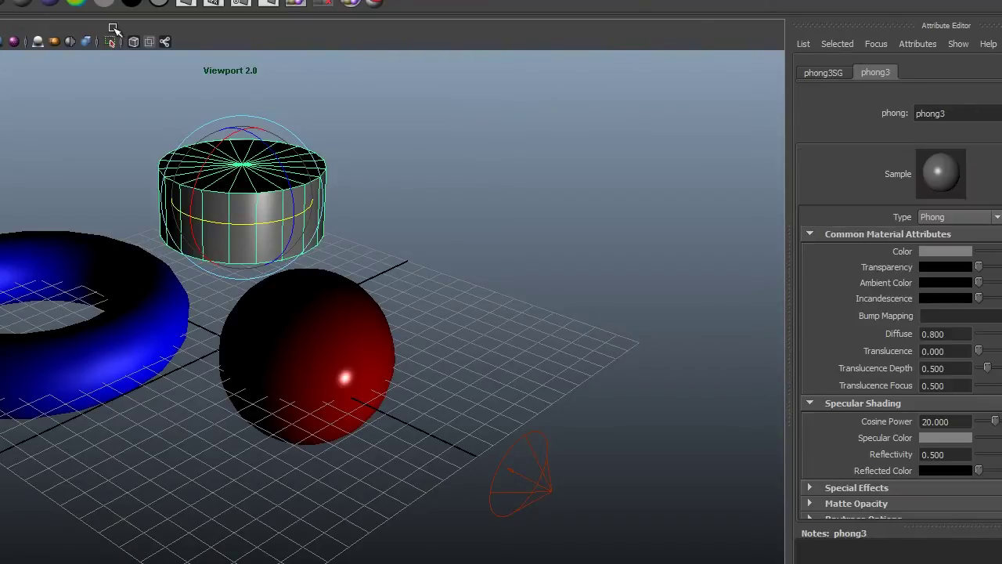
{"action": "left_click", "coordinate": [934, 248]}
{"action": "left_click", "coordinate": [916, 214]}
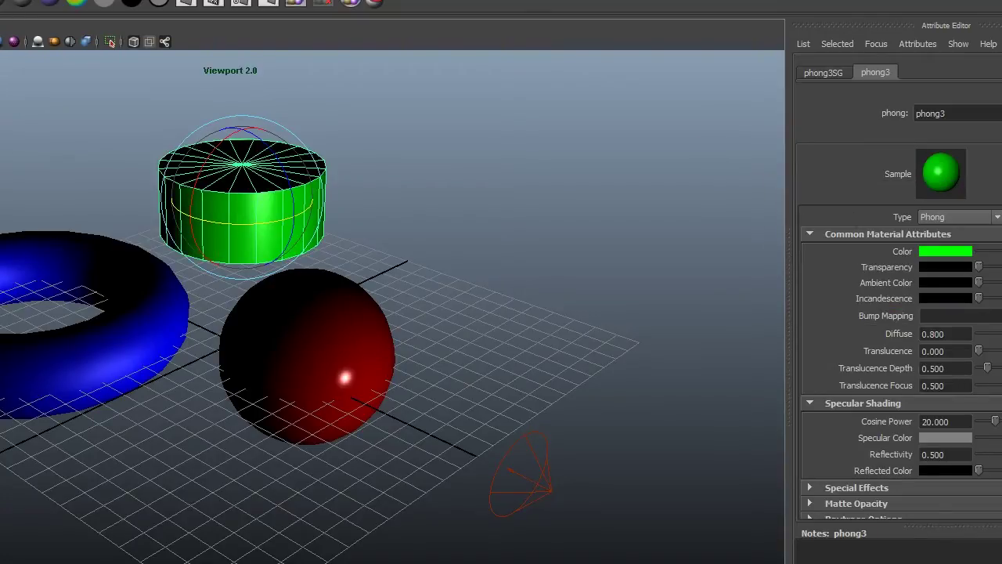
{"action": "left_click_drag", "start_coordinate": [1001, 334], "coordinate": [1001, 333]}
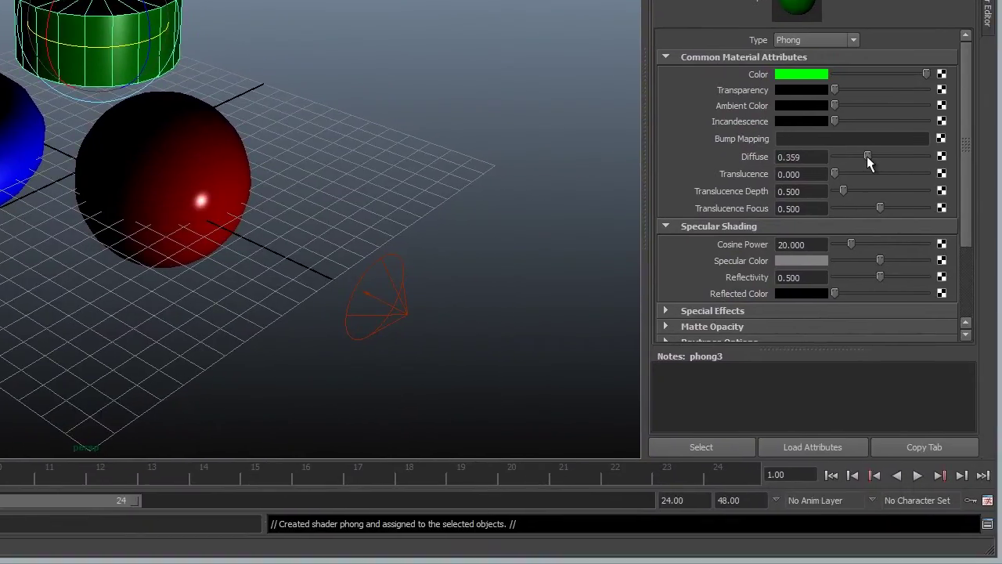
{"action": "left_click_drag", "start_coordinate": [852, 244], "coordinate": [927, 260]}
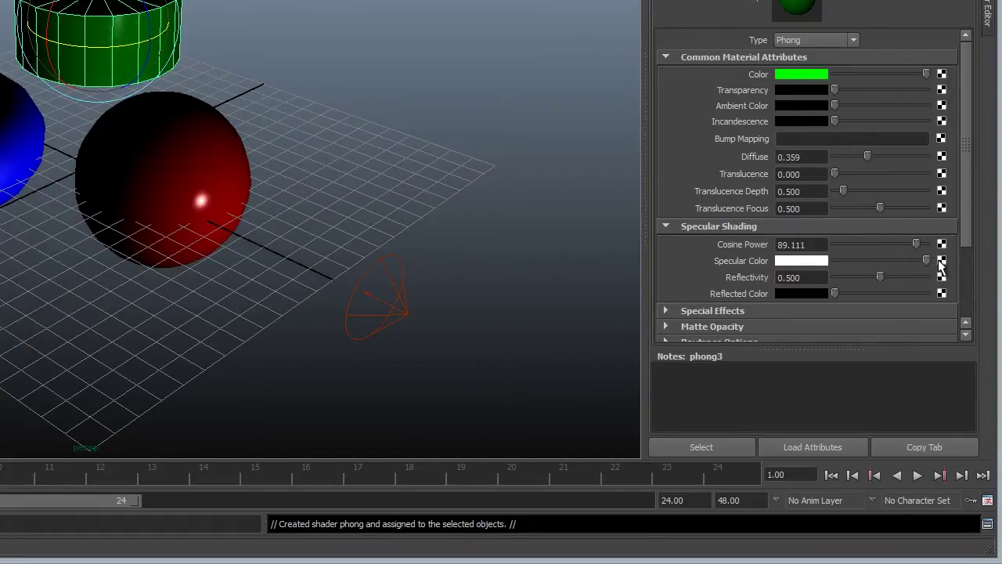
{"action": "left_click", "coordinate": [437, 92]}
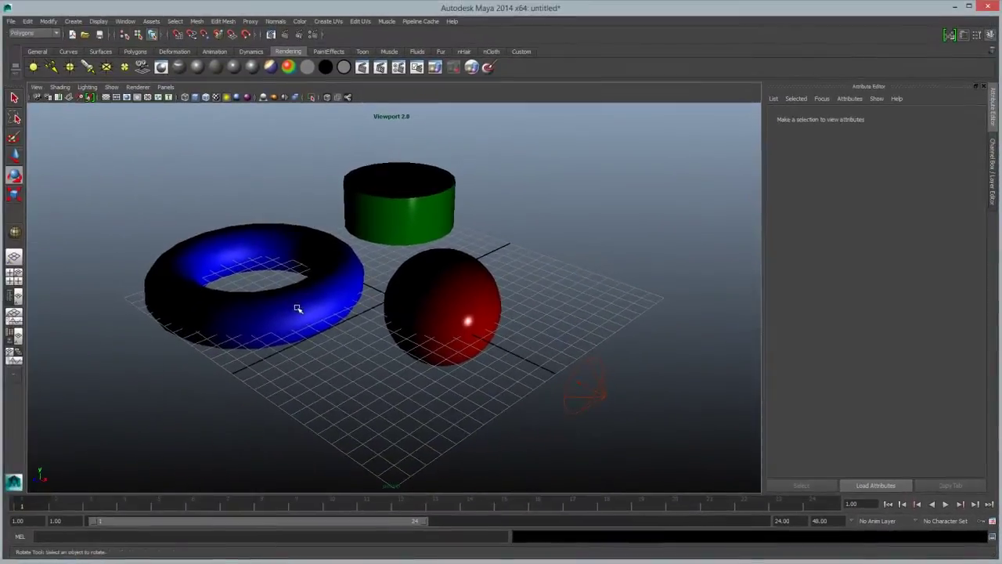
Lower the torus phong2 material's Cosine Power to 2.000
{"action": "left_click", "coordinate": [12, 157]}
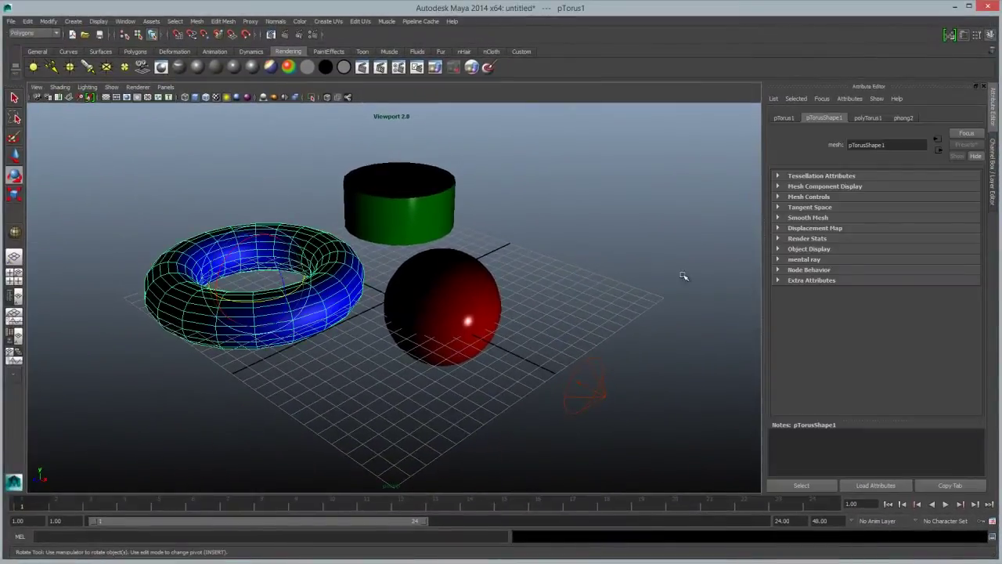
{"action": "left_click", "coordinate": [869, 118]}
{"action": "left_click", "coordinate": [902, 118]}
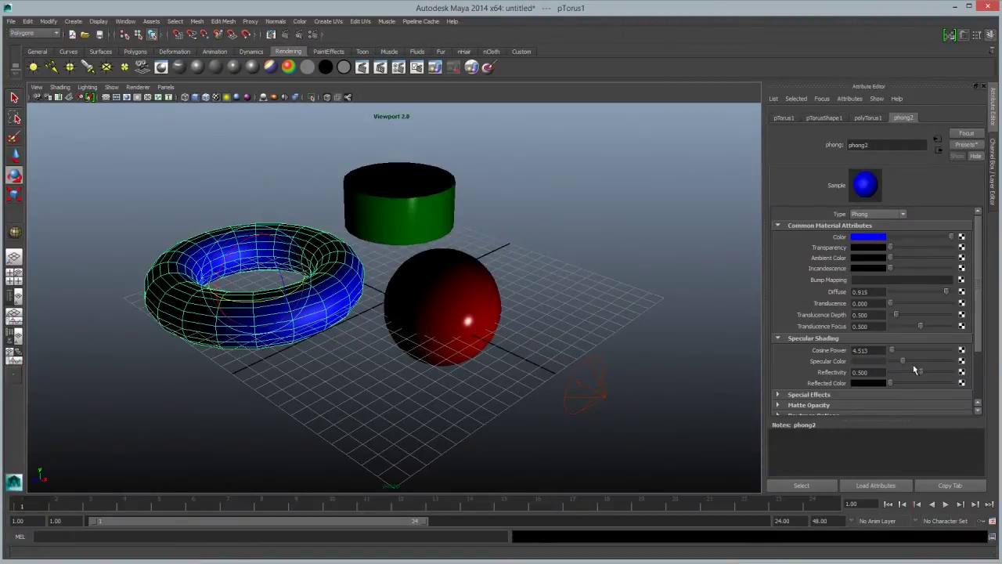
{"action": "left_click_drag", "start_coordinate": [896, 359], "coordinate": [891, 354]}
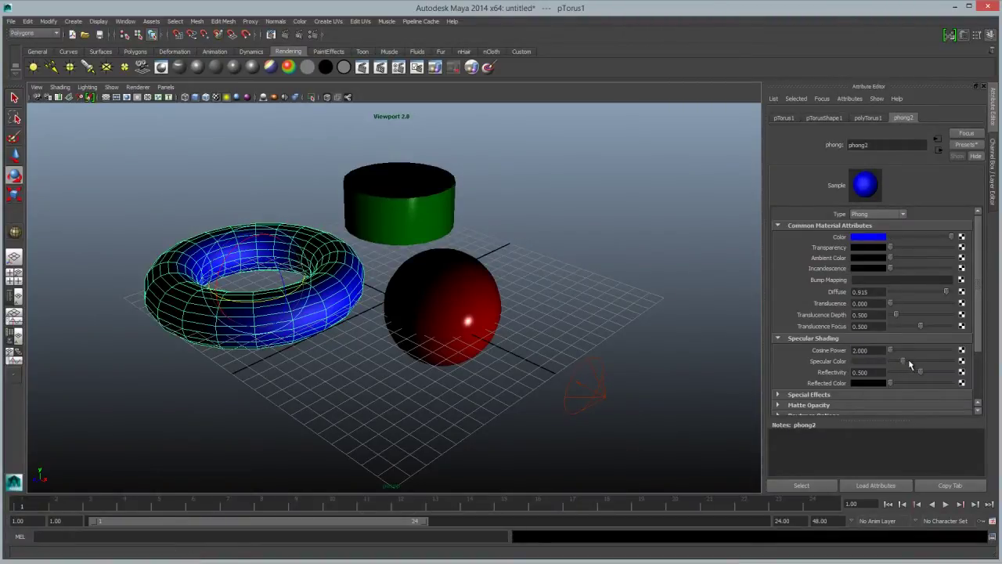
{"action": "left_click", "coordinate": [396, 392]}
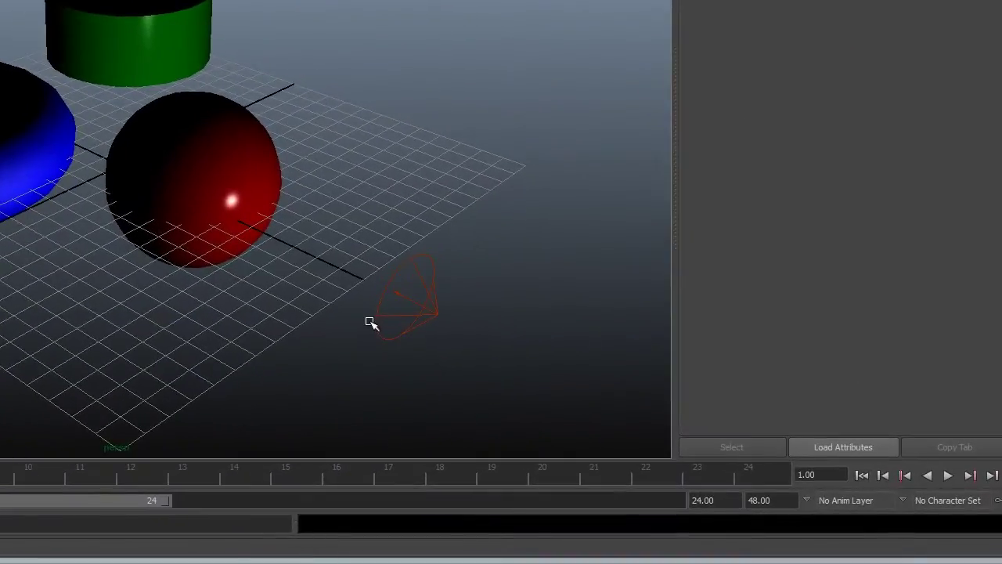
{"action": "left_click", "coordinate": [587, 398]}
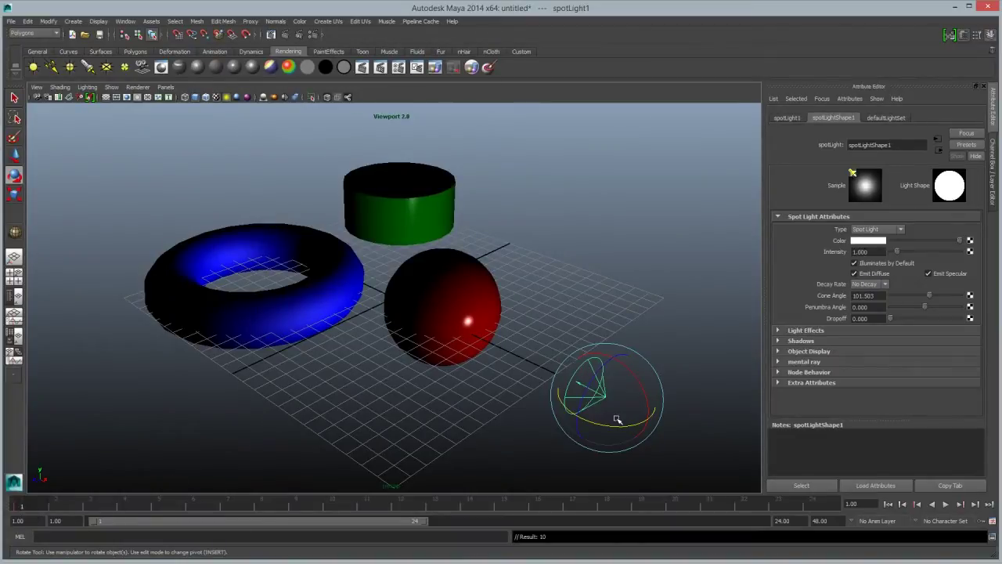
Rotate the spotlight away so the objects go dark at frame 10
{"action": "key", "text": "w"}
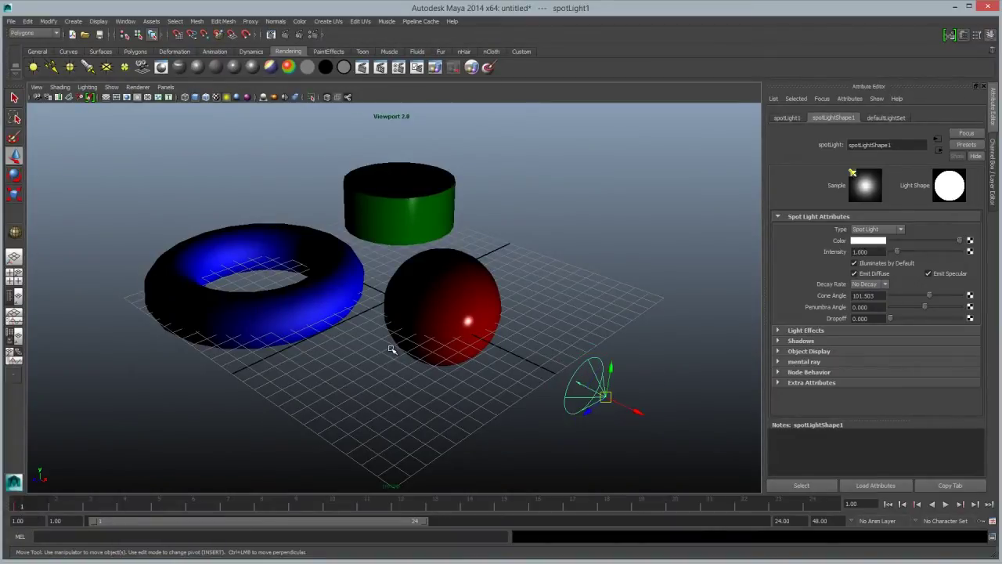
{"action": "key", "text": "e"}
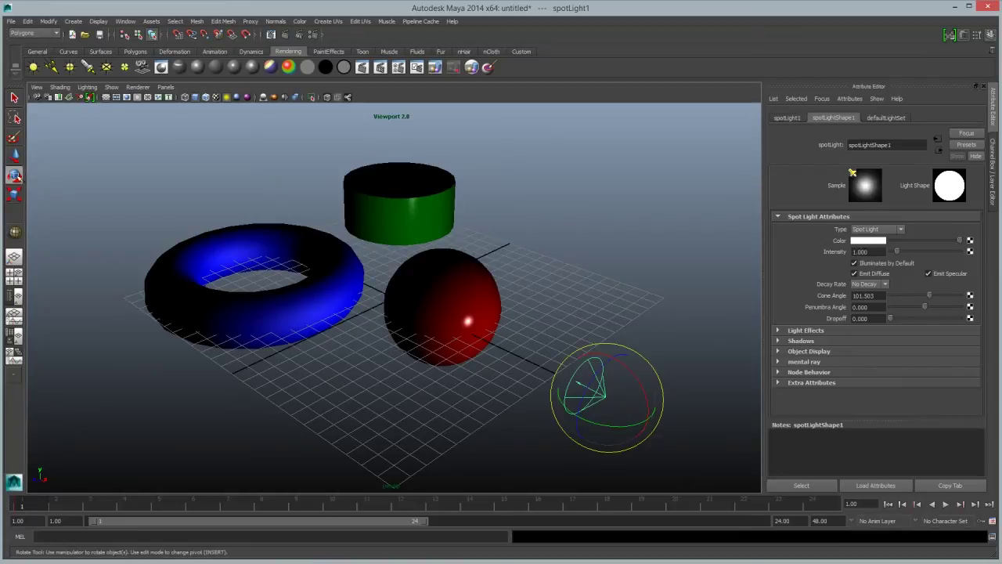
{"action": "left_click_drag", "start_coordinate": [606, 422], "coordinate": [553, 411]}
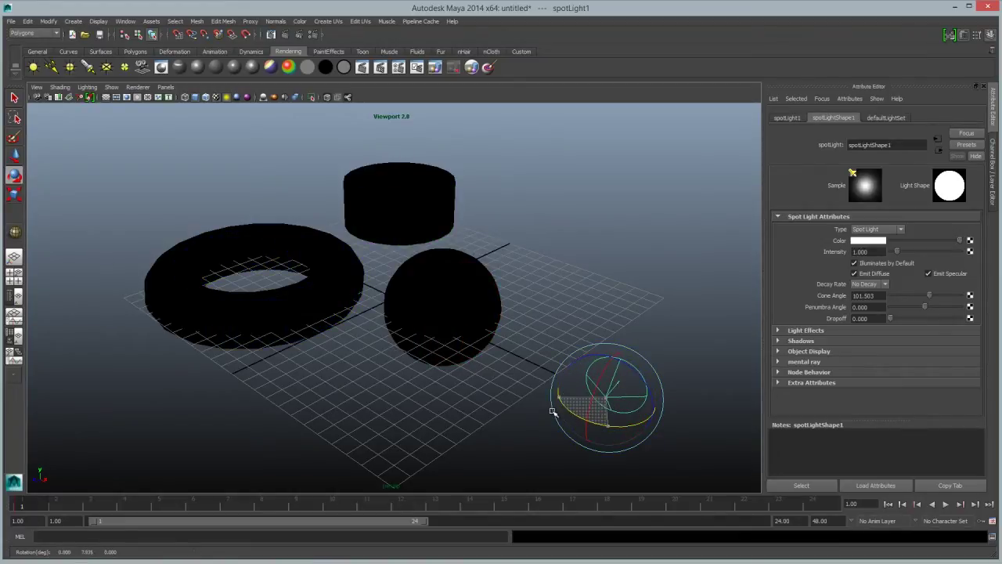
{"action": "left_click_drag", "start_coordinate": [555, 411], "coordinate": [604, 412]}
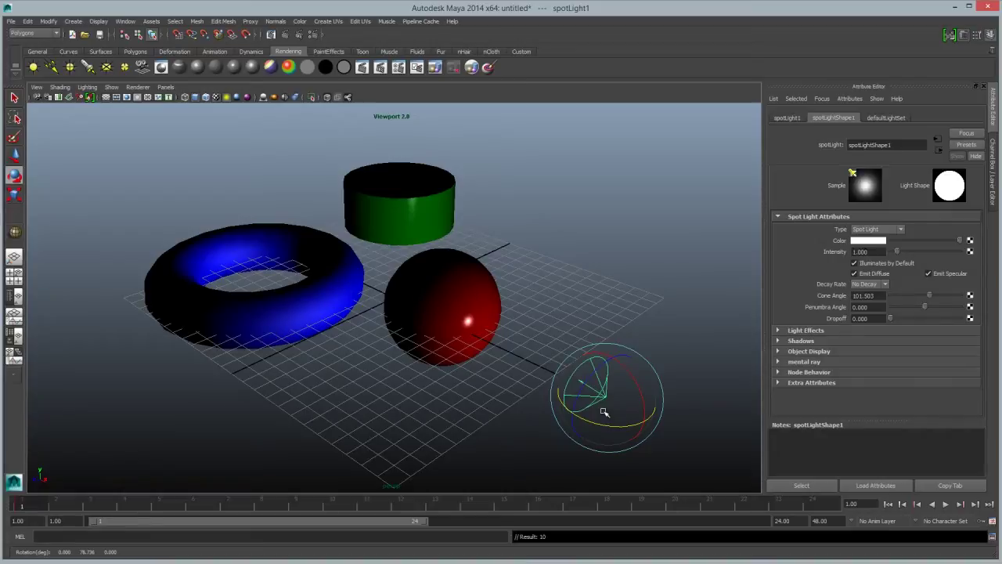
{"action": "left_click_drag", "start_coordinate": [42, 501], "coordinate": [332, 507]}
{"action": "left_click_drag", "start_coordinate": [601, 423], "coordinate": [540, 408]}
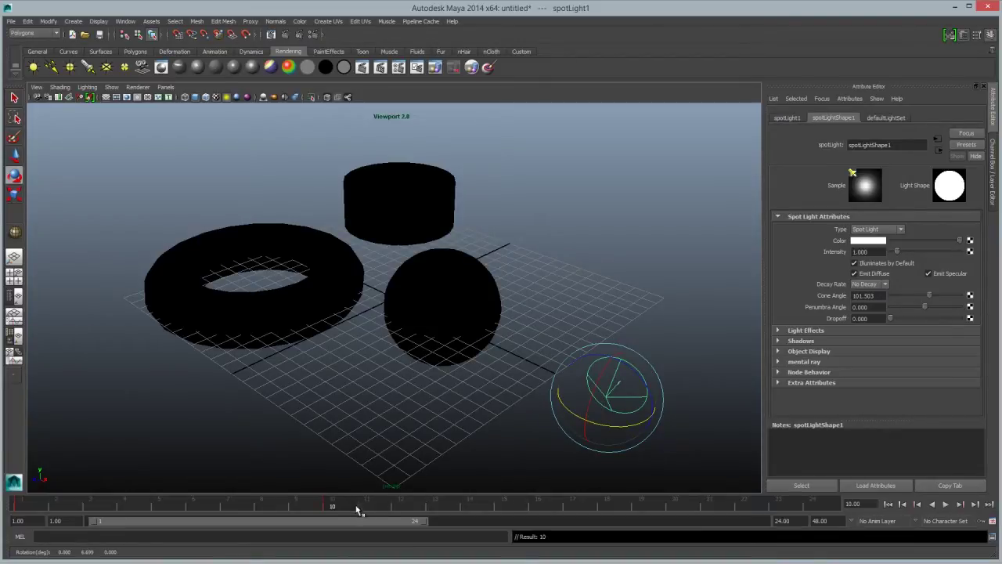
At frame 20 turn the spotlight back onto the objects, key its rotation, and play it back
{"action": "left_click_drag", "start_coordinate": [356, 510], "coordinate": [675, 507]}
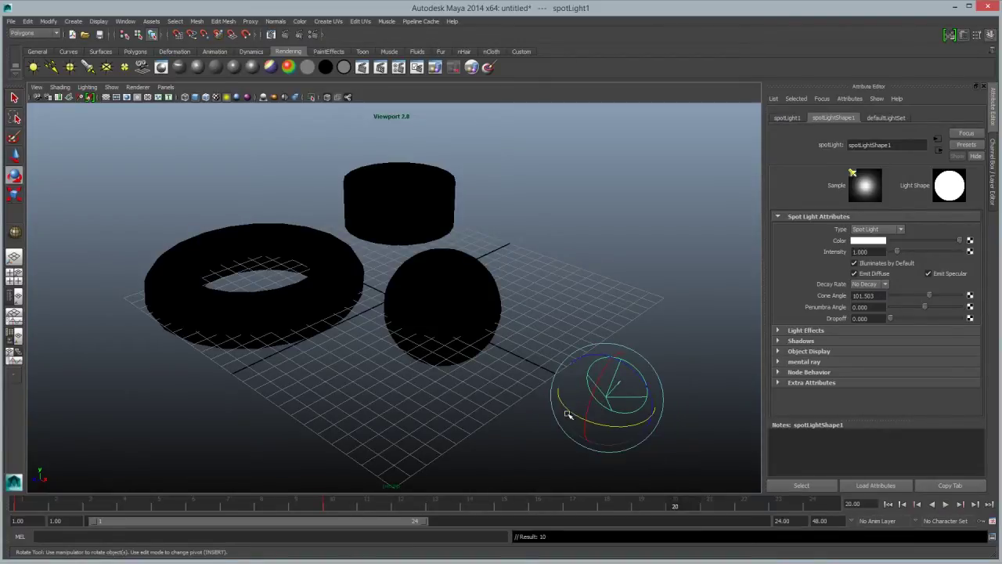
{"action": "left_click_drag", "start_coordinate": [572, 412], "coordinate": [639, 424]}
{"action": "key", "text": "s"}
{"action": "key", "text": "alt+v"}
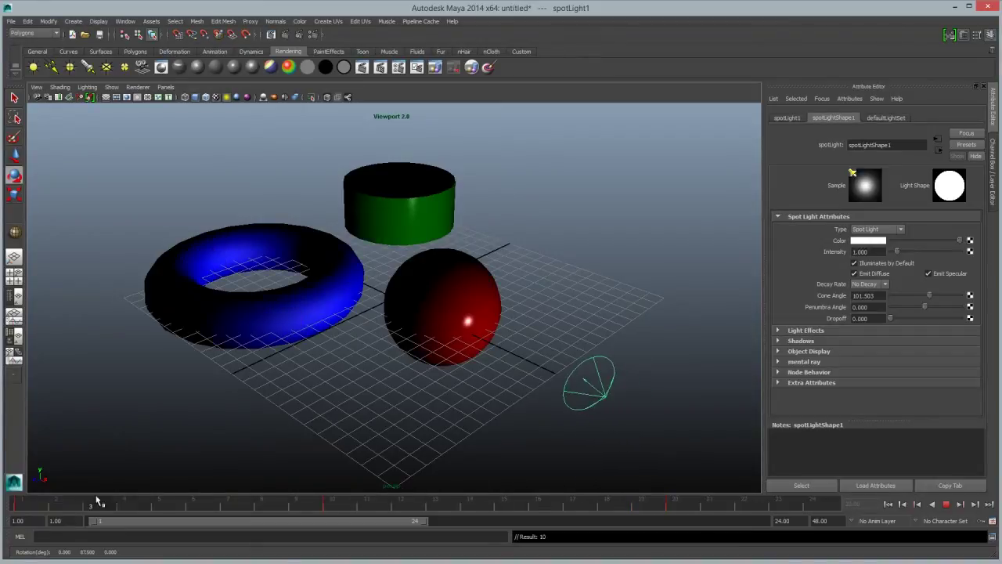
{"action": "key", "text": "alt+v"}
{"action": "key", "text": "e"}
{"action": "left_click", "coordinate": [468, 285]}
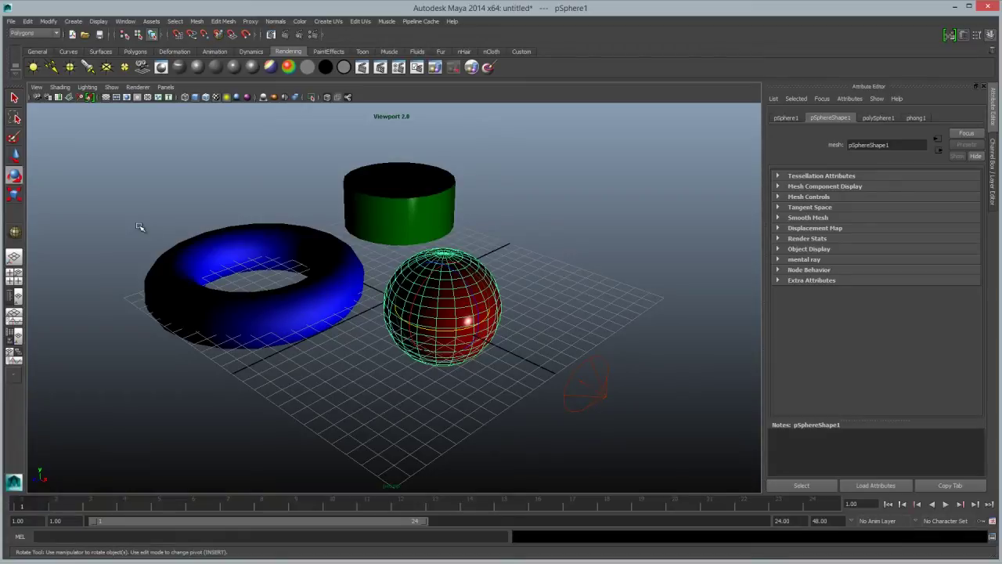
Flatten the sphere into a narrow ellipse at frame 10 and key its scale
{"action": "left_click", "coordinate": [13, 197]}
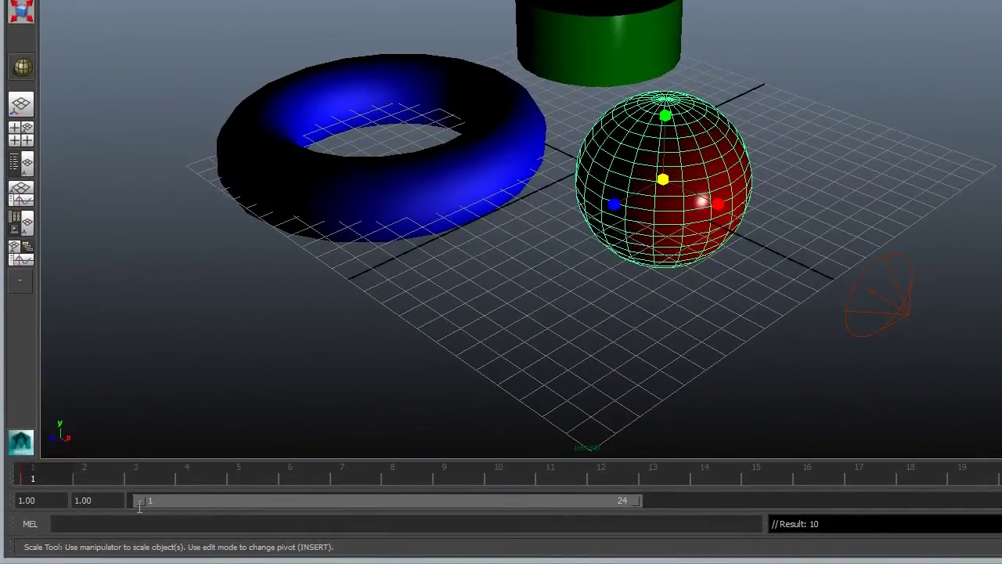
{"action": "left_click_drag", "start_coordinate": [51, 474], "coordinate": [499, 473]}
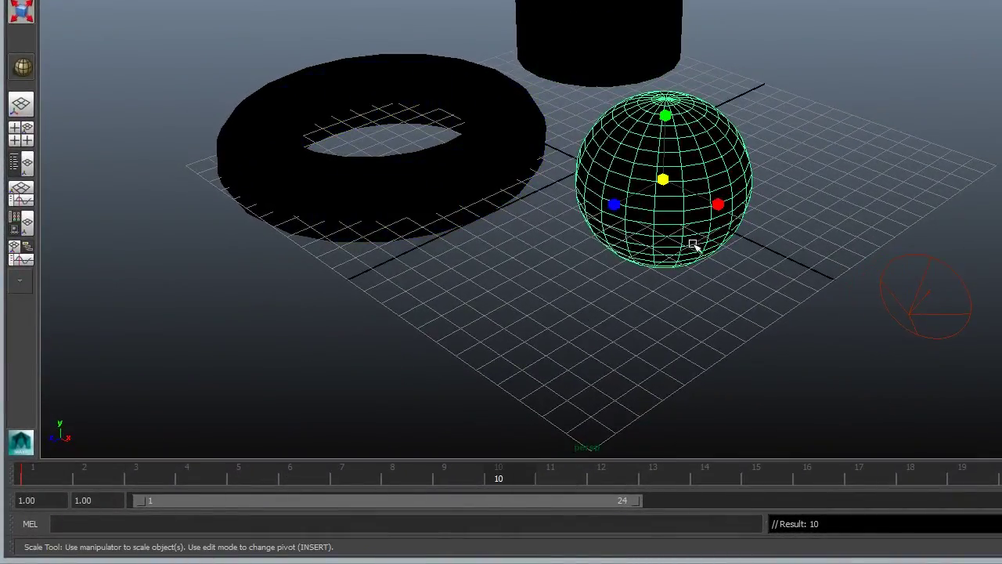
{"action": "left_click_drag", "start_coordinate": [719, 205], "coordinate": [671, 181]}
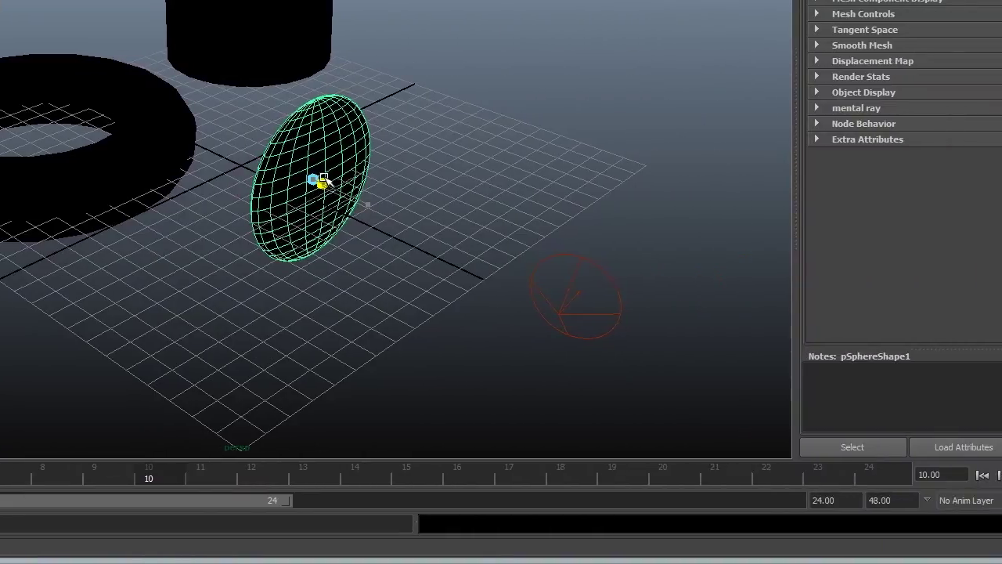
{"action": "left_click_drag", "start_coordinate": [324, 180], "coordinate": [323, 181]}
{"action": "key", "text": "s"}
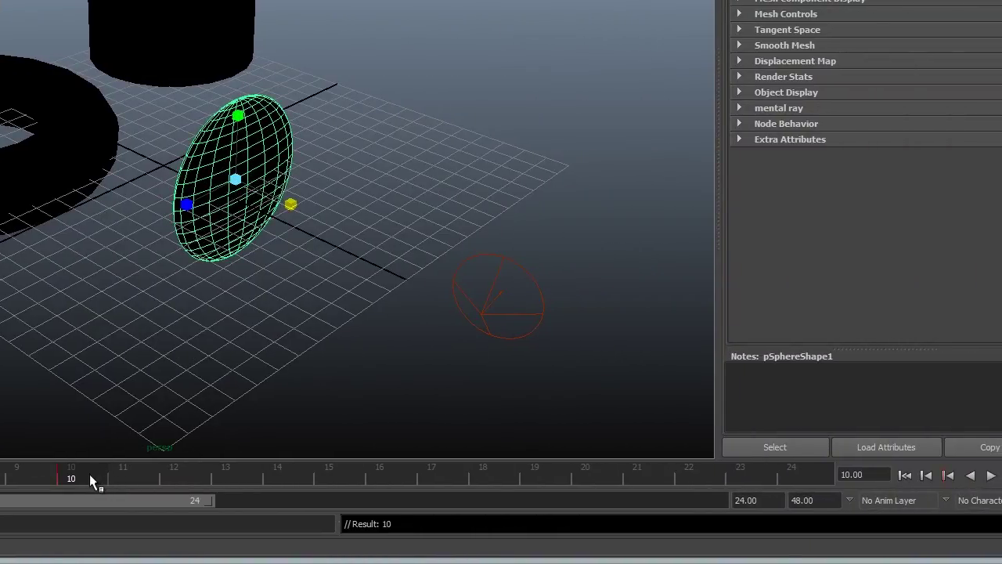
At frame 20 move the sphere down-left, rotate it nearly upright, key it, and scrub to preview
{"action": "left_click_drag", "start_coordinate": [89, 474], "coordinate": [580, 477]}
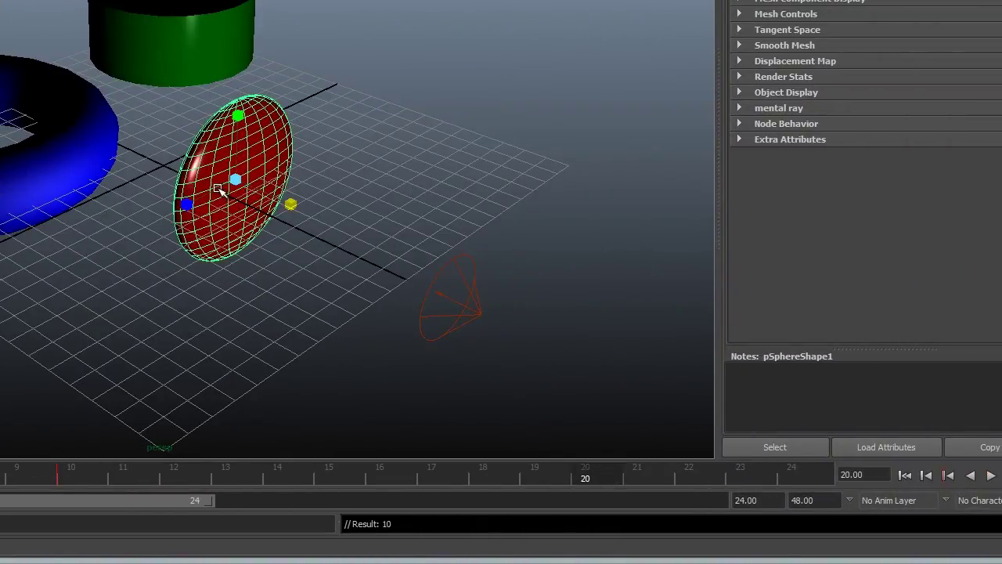
{"action": "key", "text": "w"}
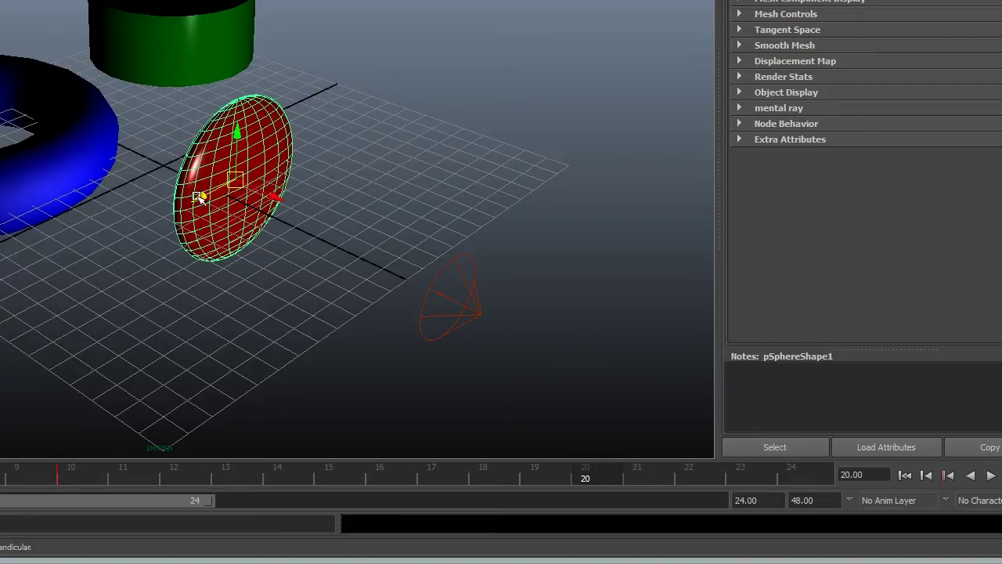
{"action": "left_click_drag", "start_coordinate": [201, 196], "coordinate": [95, 278]}
{"action": "key", "text": "e"}
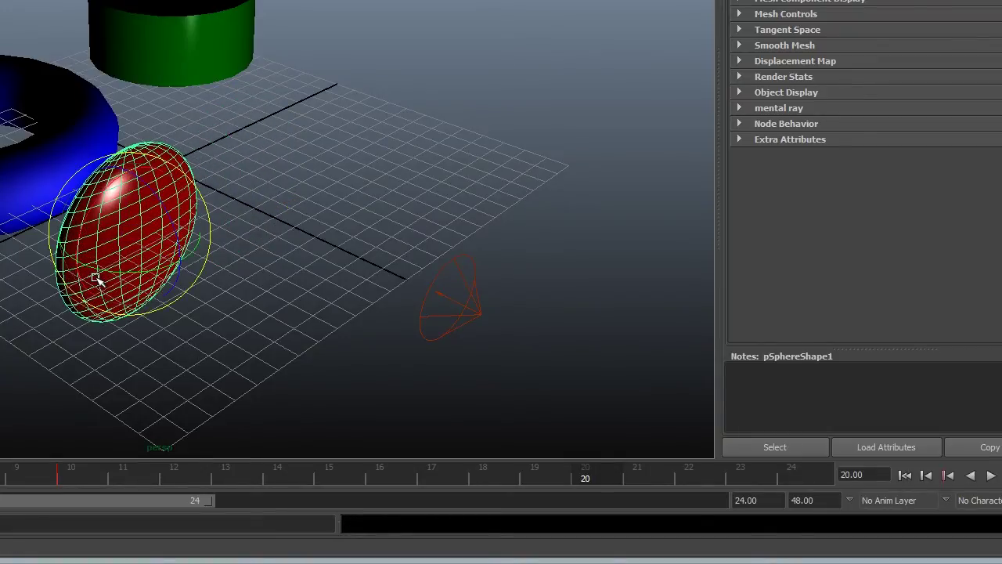
{"action": "left_click_drag", "start_coordinate": [179, 267], "coordinate": [134, 262]}
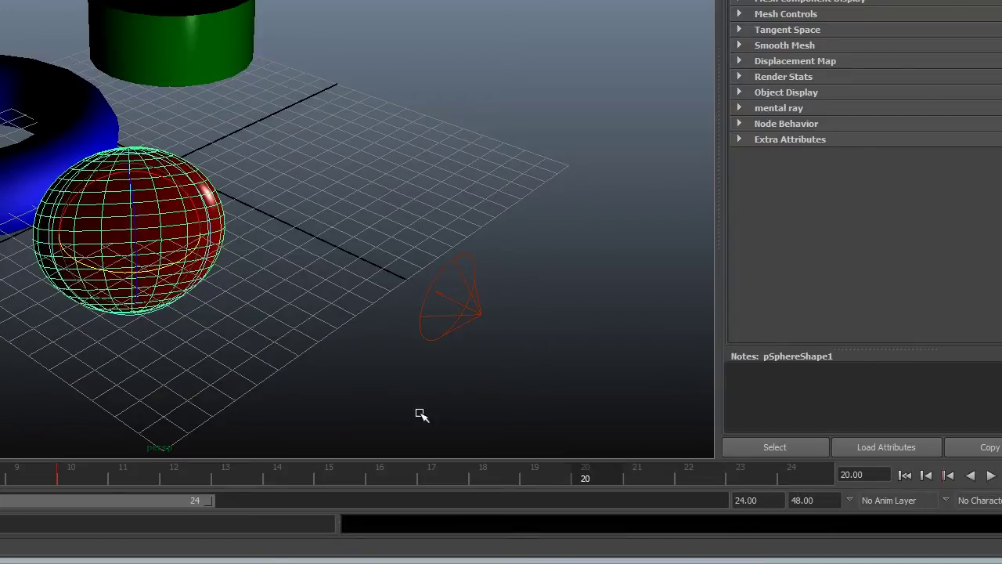
{"action": "key", "text": "s"}
{"action": "left_click_drag", "start_coordinate": [579, 477], "coordinate": [108, 477]}
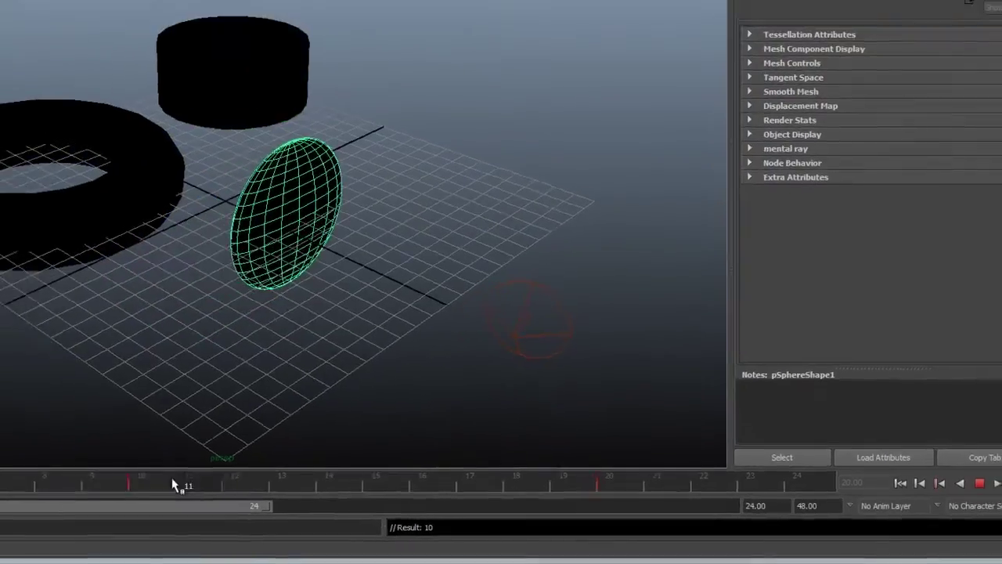
{"action": "left_click_drag", "start_coordinate": [174, 485], "coordinate": [20, 481]}
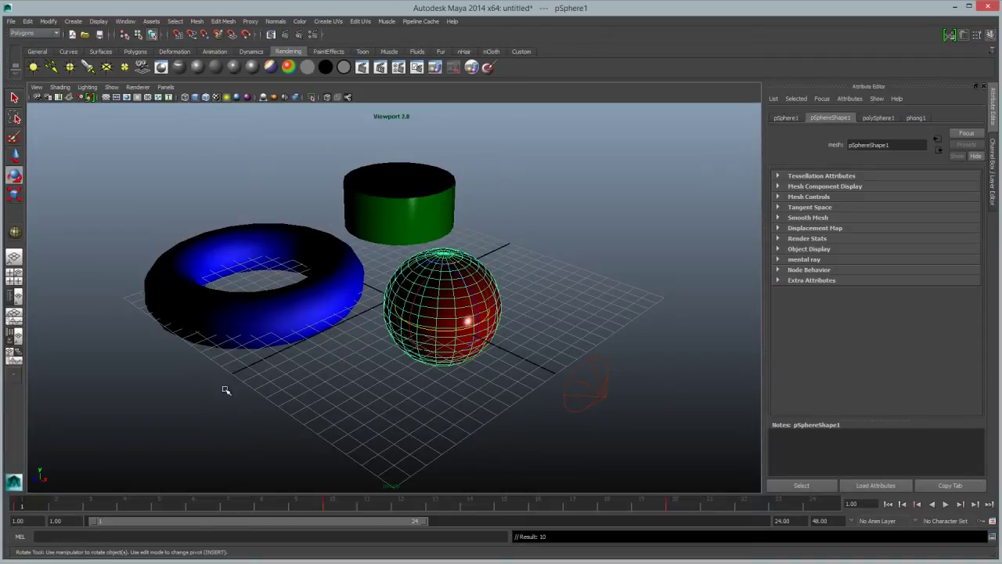
Deselect everything and start Export All into the Altia 3DSceneDev folder
{"action": "key", "text": "q"}
{"action": "left_click", "coordinate": [87, 164]}
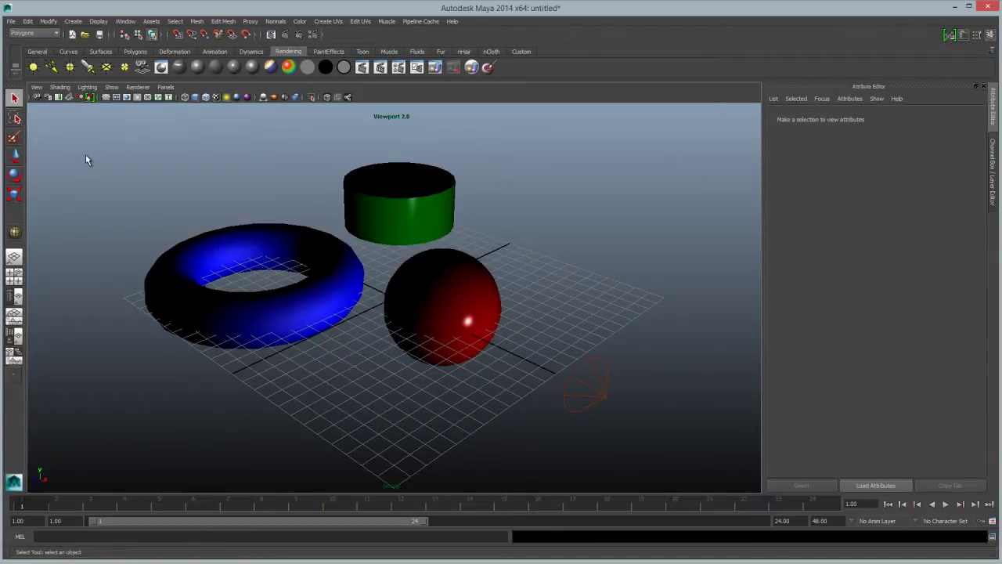
{"action": "left_click", "coordinate": [11, 23]}
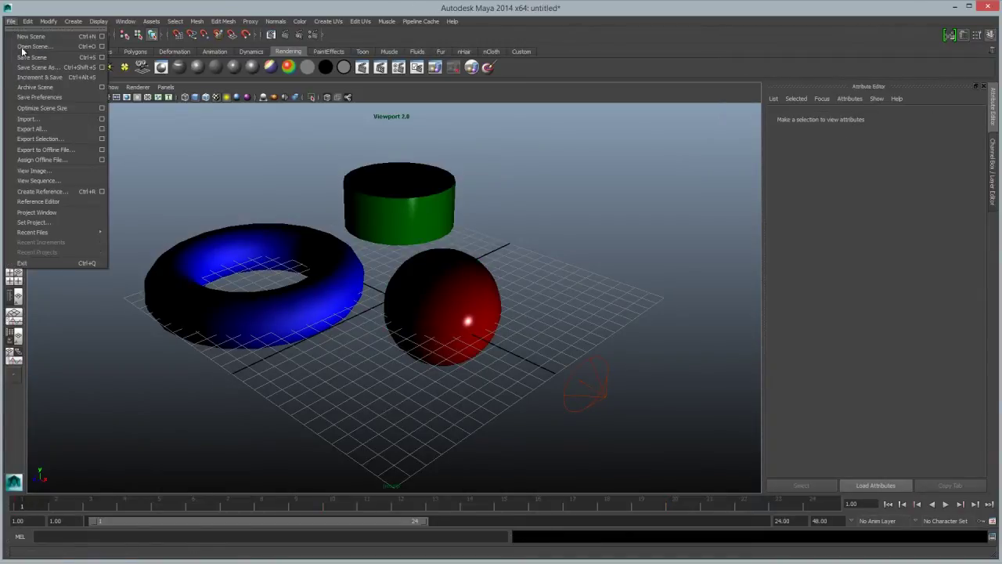
{"action": "left_click", "coordinate": [31, 128]}
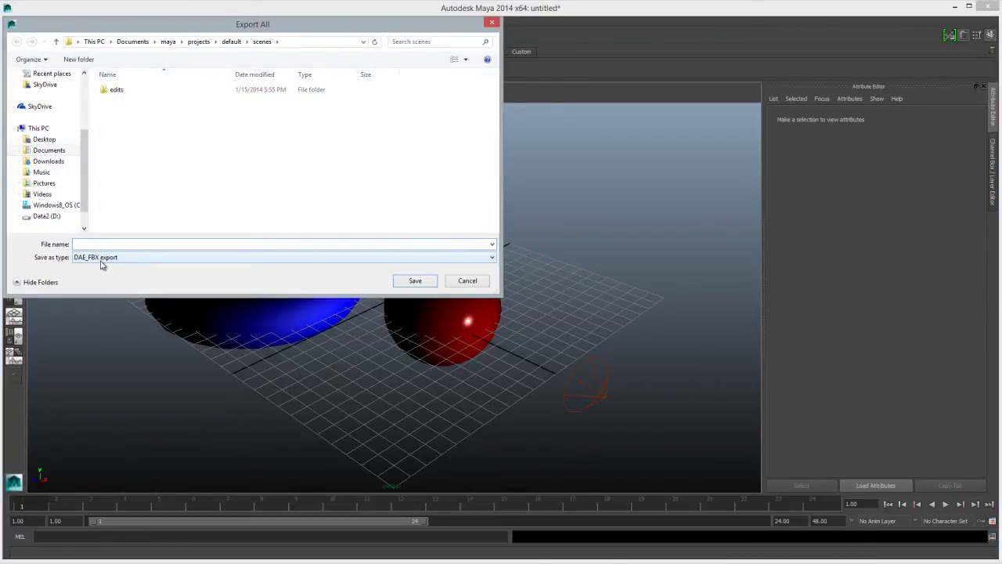
{"action": "scroll", "coordinate": [63, 157], "scroll_direction": "up", "scroll_amount": 3}
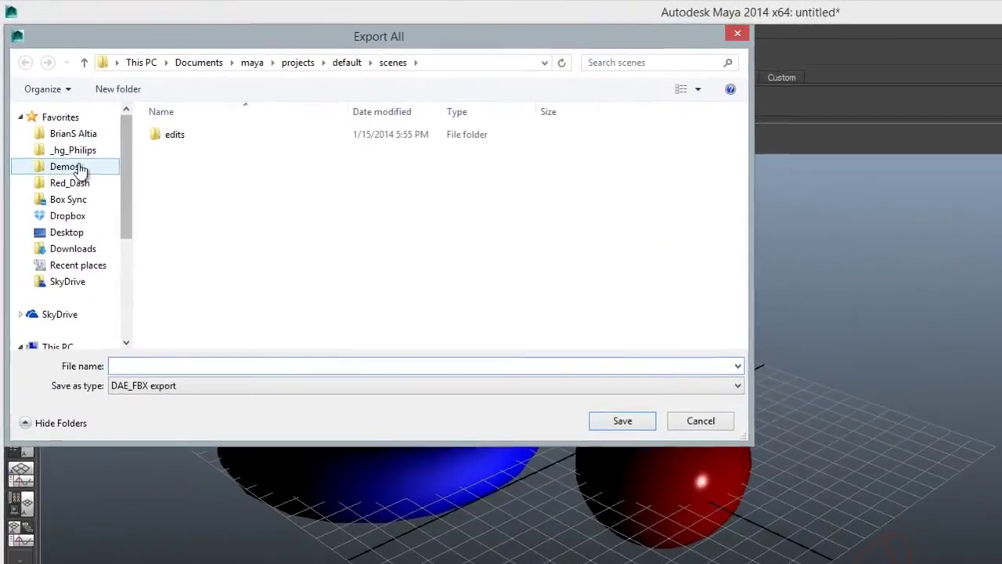
{"action": "left_click", "coordinate": [72, 134]}
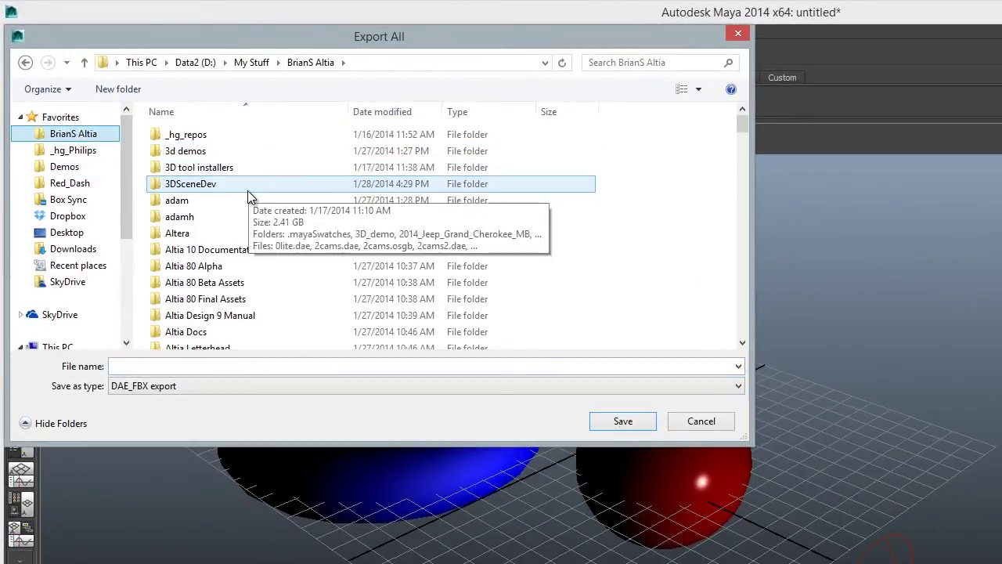
{"action": "double_click", "coordinate": [248, 193]}
Export the scene as maya1.dae with the FBX Exporter, overwriting the earlier file
{"action": "left_click", "coordinate": [251, 367]}
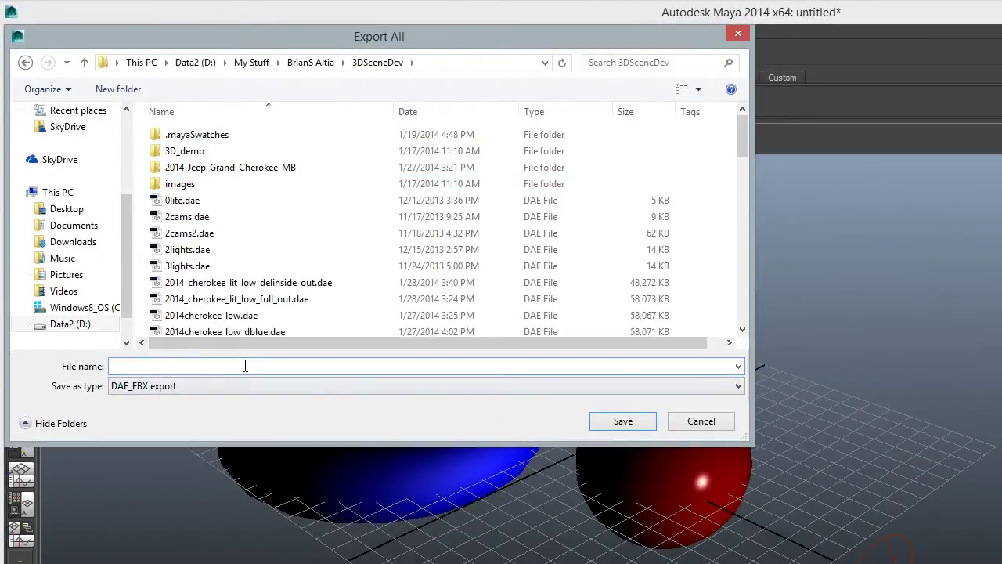
{"action": "type", "text": "a"}
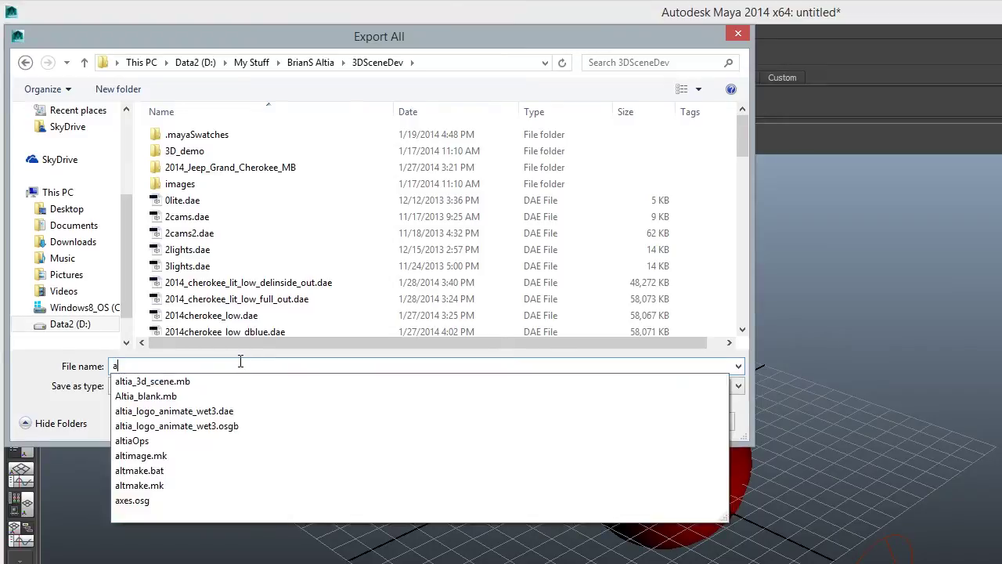
{"action": "key", "text": "BackSpace"}
{"action": "type", "text": "maya"}
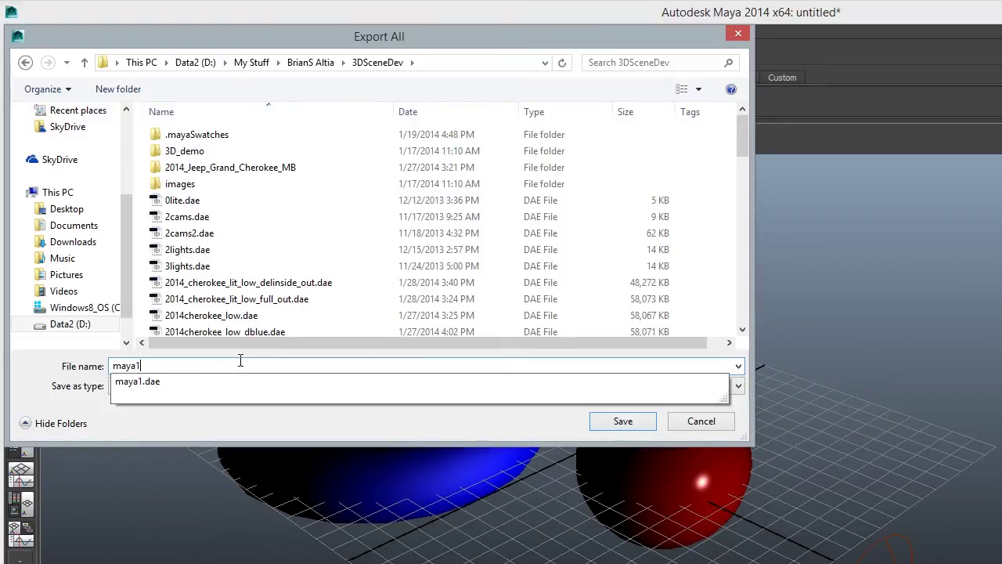
{"action": "type", "text": "1"}
{"action": "key", "text": "Return"}
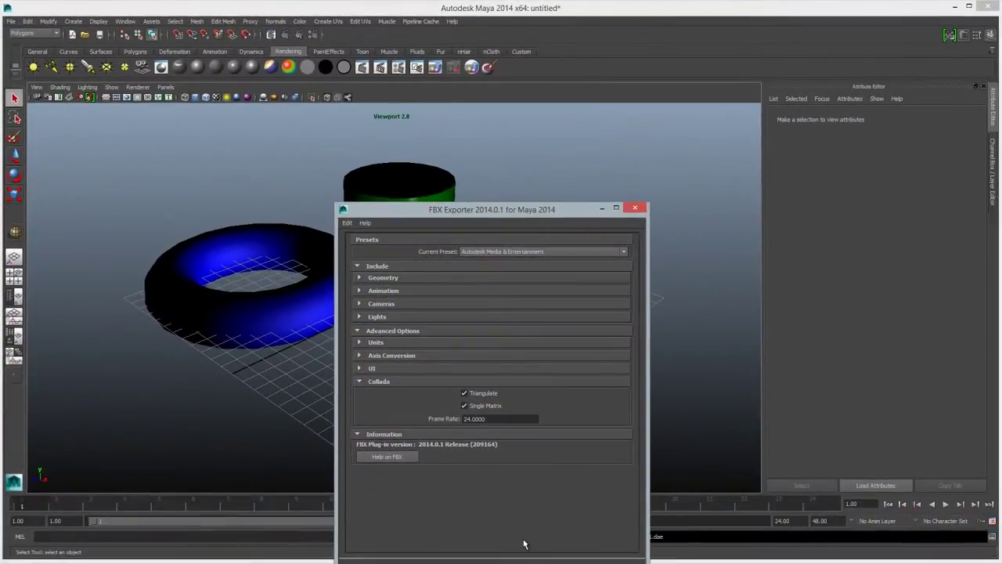
{"action": "left_click", "coordinate": [524, 558]}
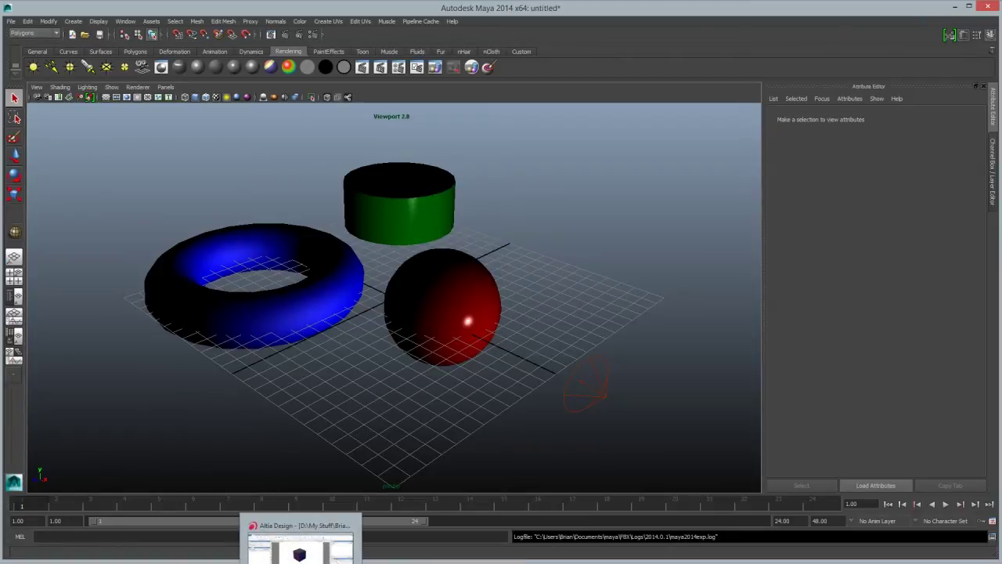
In Altia Design, open the 3D Scene object's composer showing its lights, camera and Cube mesh
{"action": "left_click", "coordinate": [306, 548]}
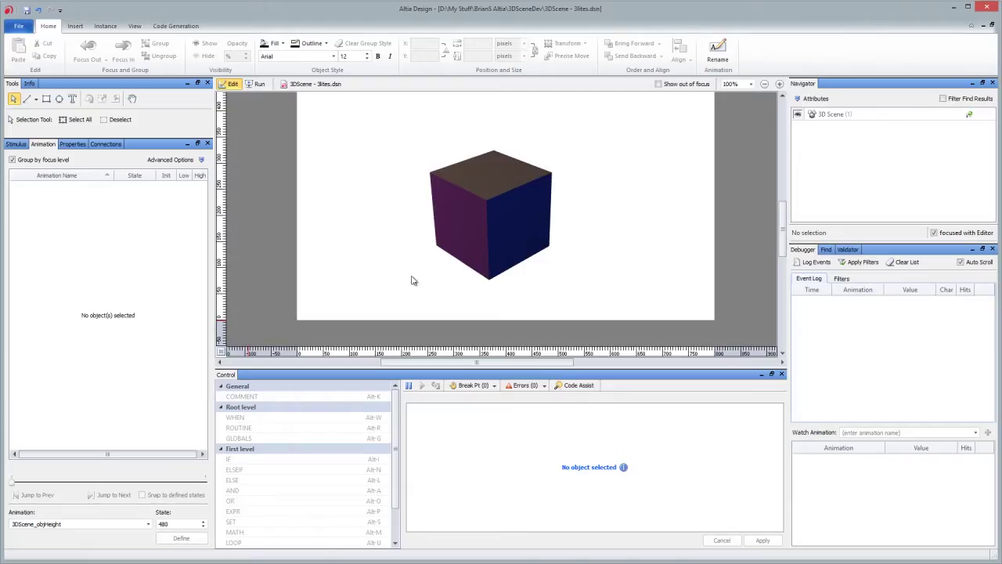
{"action": "left_click", "coordinate": [832, 115]}
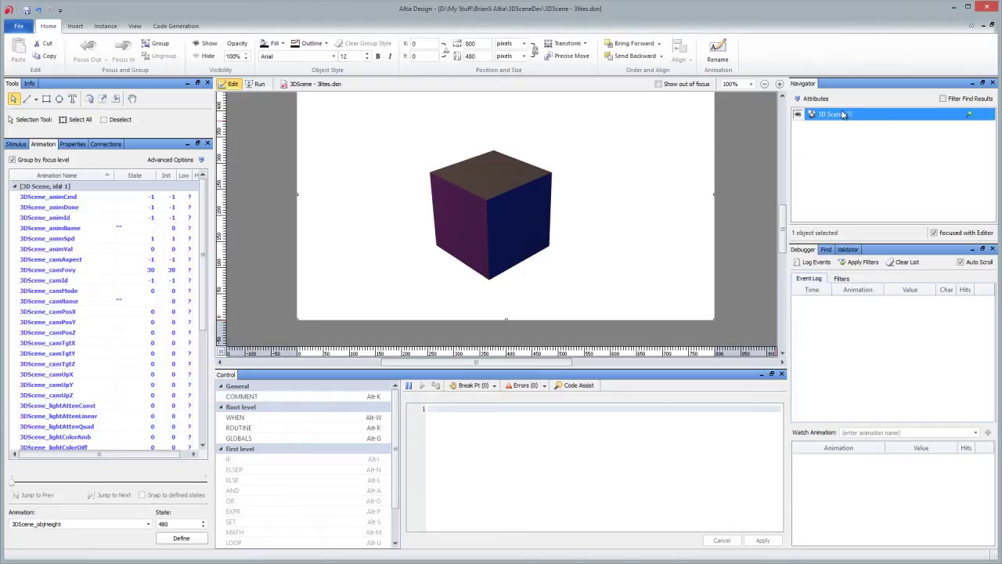
{"action": "right_click", "coordinate": [547, 208]}
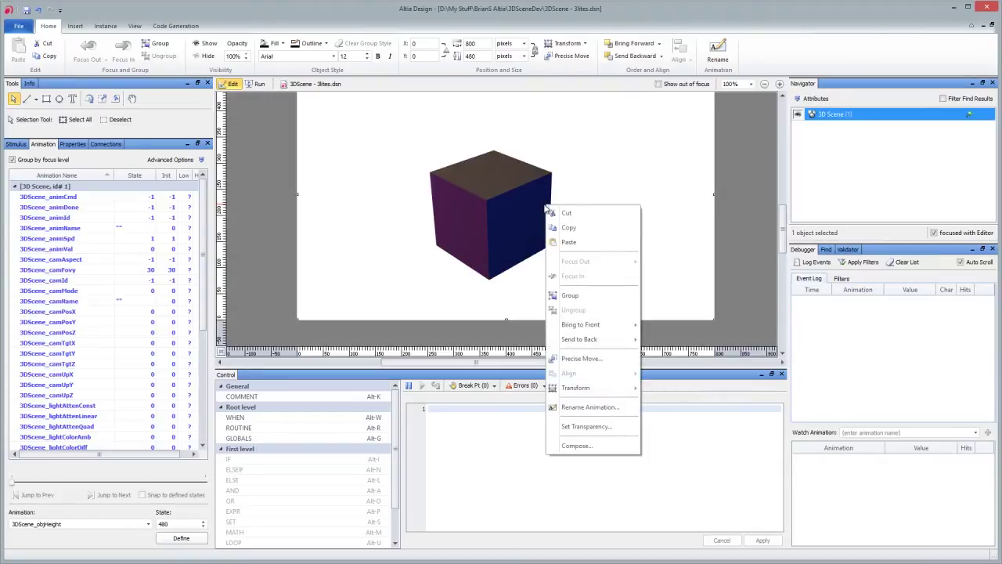
{"action": "left_click", "coordinate": [609, 445]}
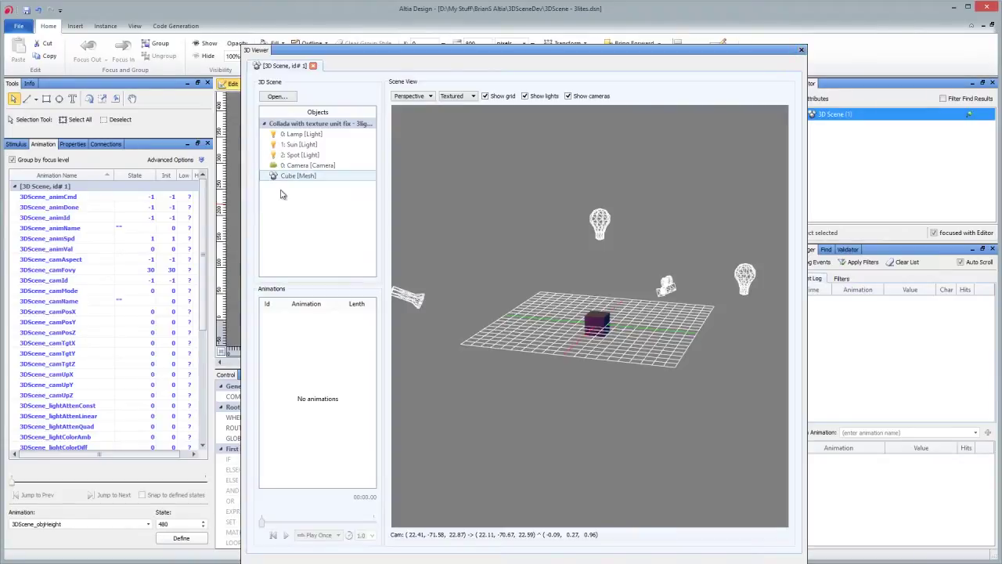
Load maya1.dae from the 3DSceneDev folder into the 3D Viewer and convert it
{"action": "left_click_drag", "start_coordinate": [347, 57], "coordinate": [338, 59]}
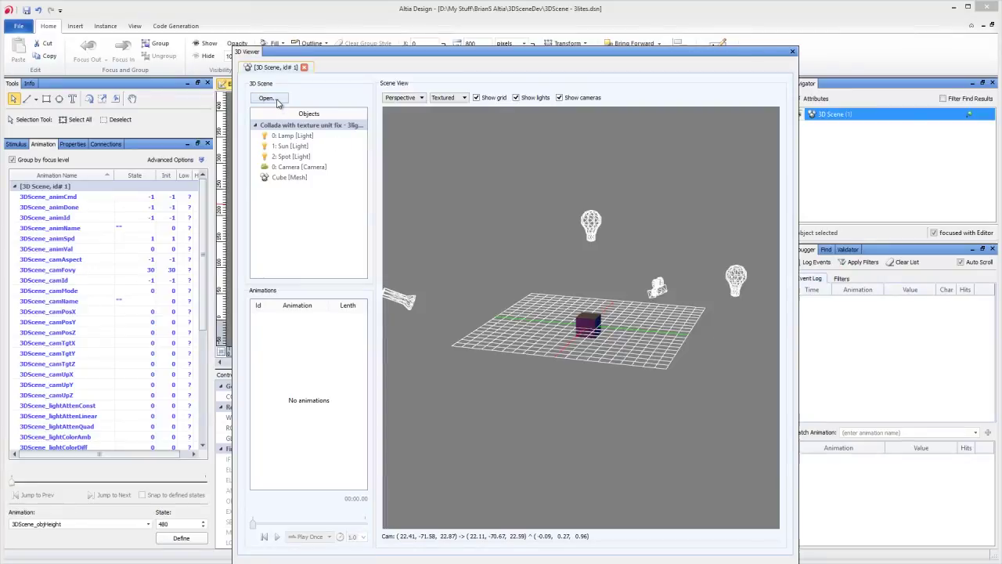
{"action": "left_click_drag", "start_coordinate": [591, 367], "coordinate": [577, 388]}
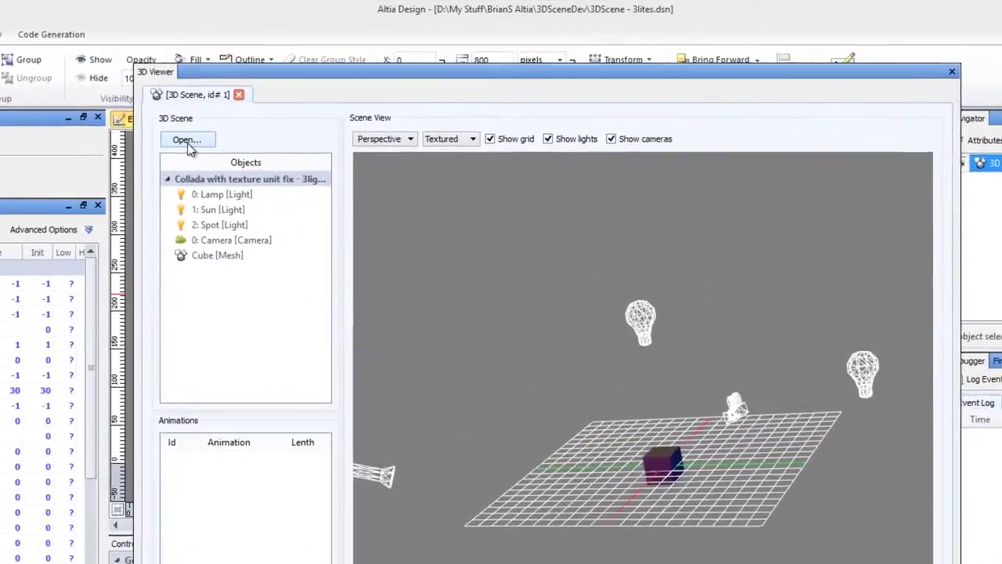
{"action": "left_click", "coordinate": [269, 98]}
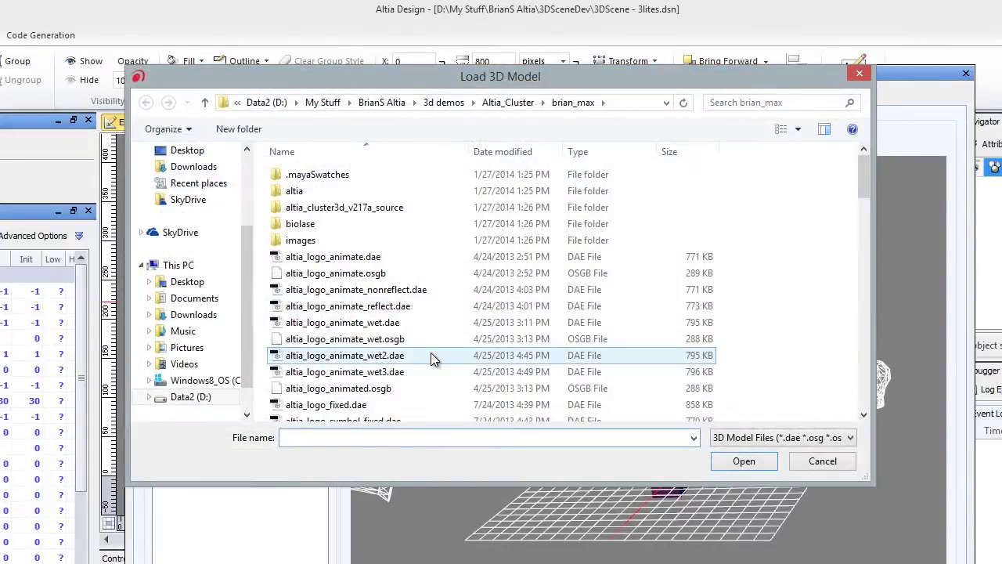
{"action": "left_click", "coordinate": [431, 358]}
{"action": "key", "text": "m"}
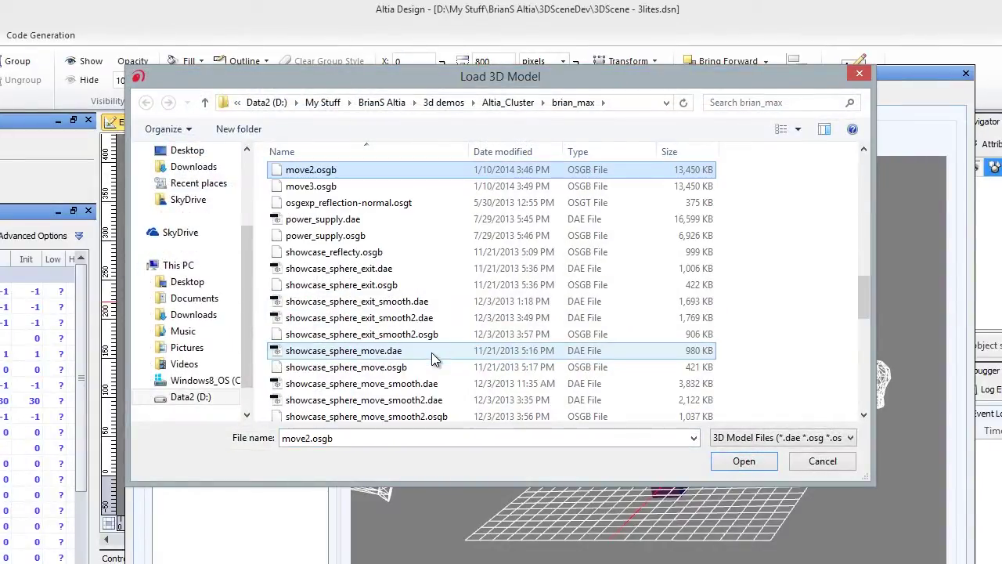
{"action": "scroll", "coordinate": [368, 239], "scroll_direction": "up", "scroll_amount": 2}
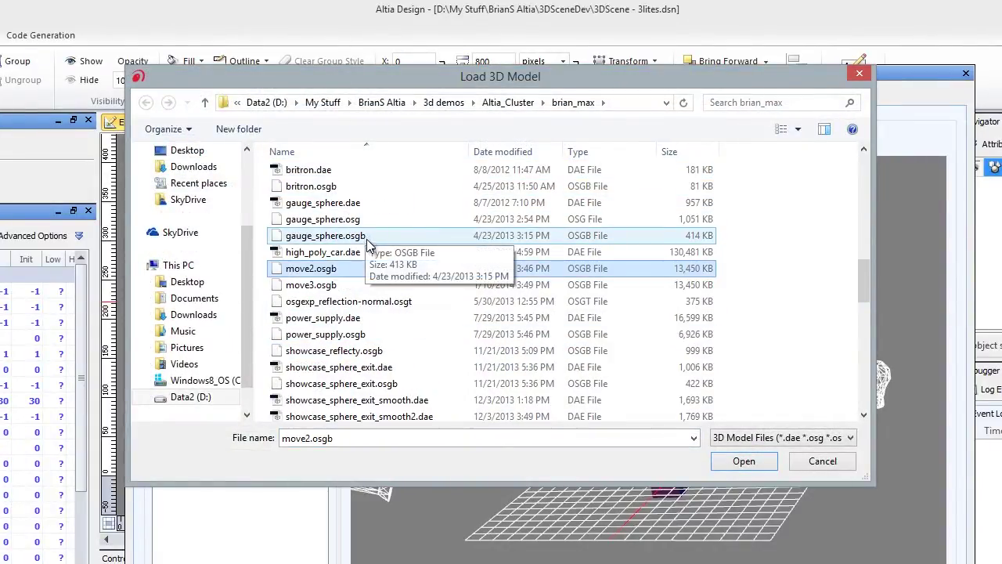
{"action": "left_click", "coordinate": [388, 102]}
{"action": "double_click", "coordinate": [328, 230]}
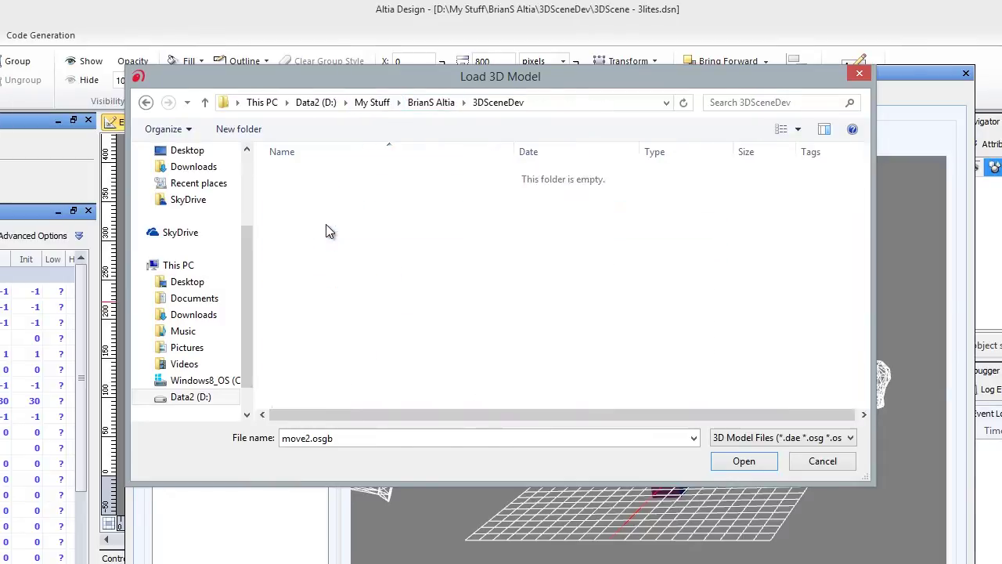
{"action": "left_click", "coordinate": [368, 304]}
{"action": "key", "text": "m"}
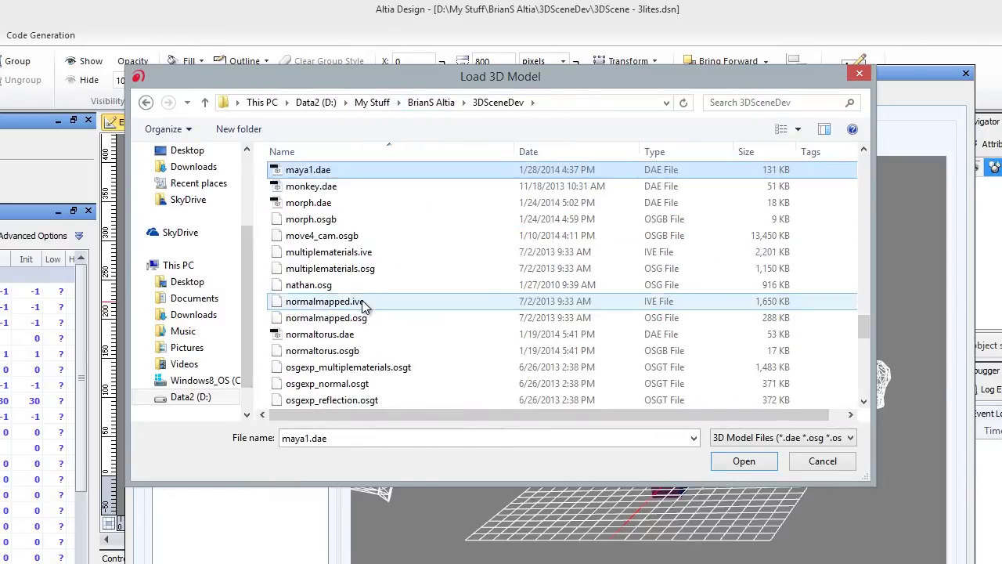
{"action": "left_click", "coordinate": [733, 466]}
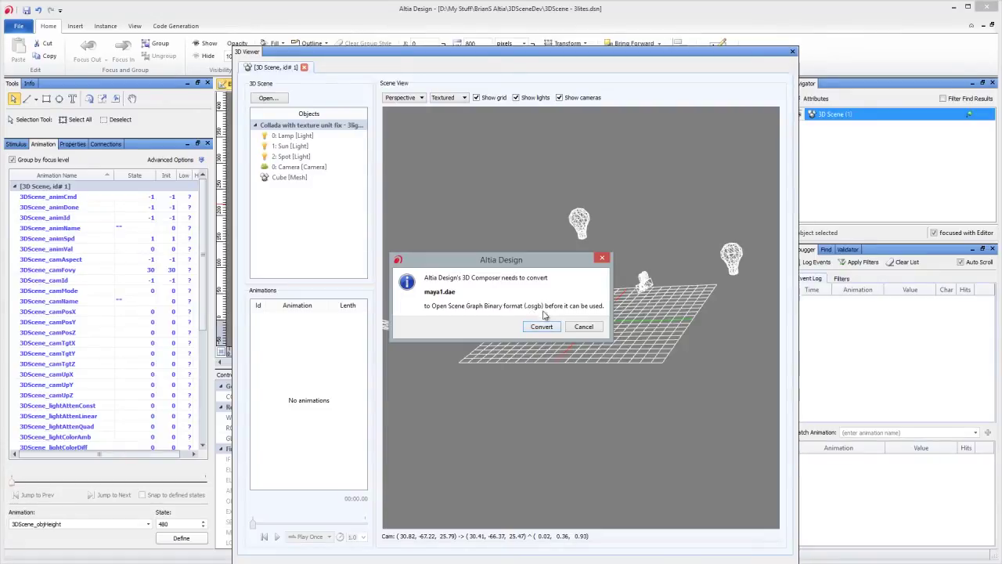
{"action": "left_click", "coordinate": [542, 327]}
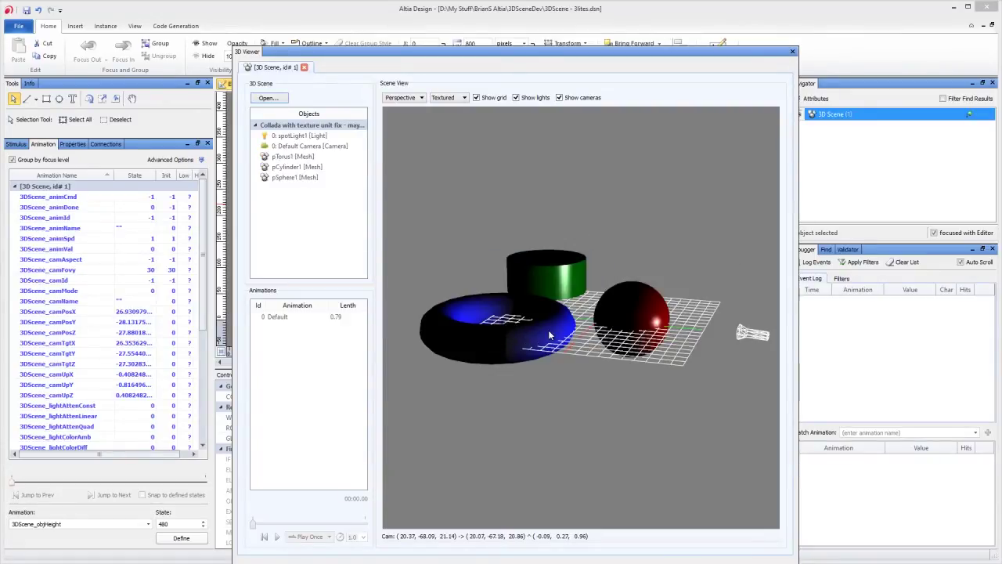
Orbit the maya1 scene, then view it through the imported 0: Default Camera
{"action": "left_click_drag", "start_coordinate": [509, 282], "coordinate": [570, 356]}
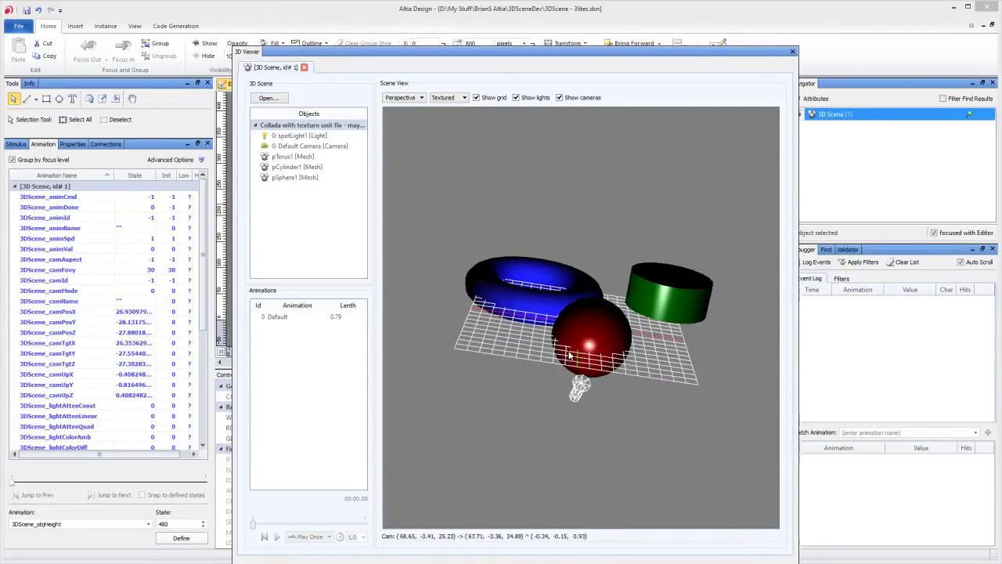
{"action": "left_click", "coordinate": [401, 98]}
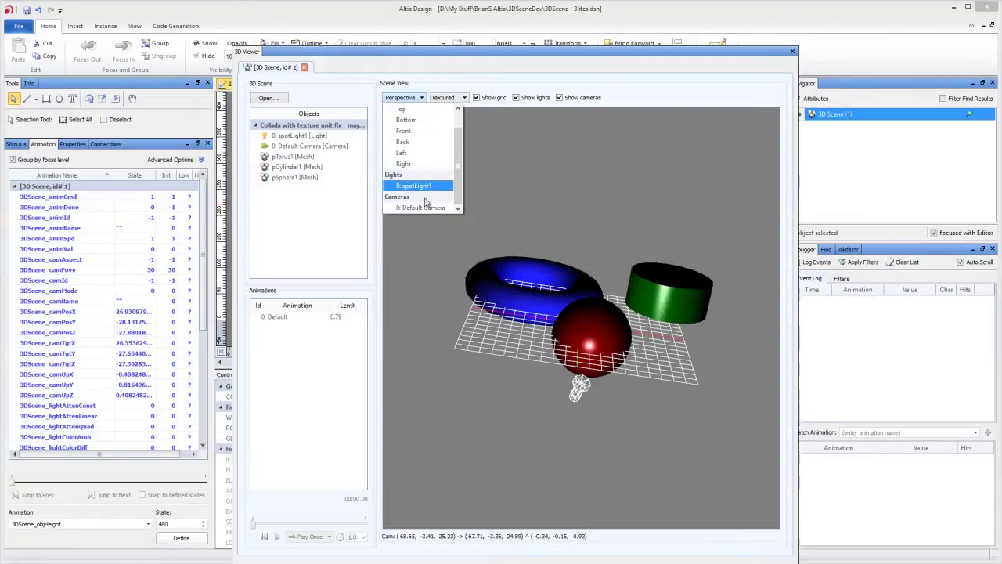
{"action": "left_click", "coordinate": [427, 208]}
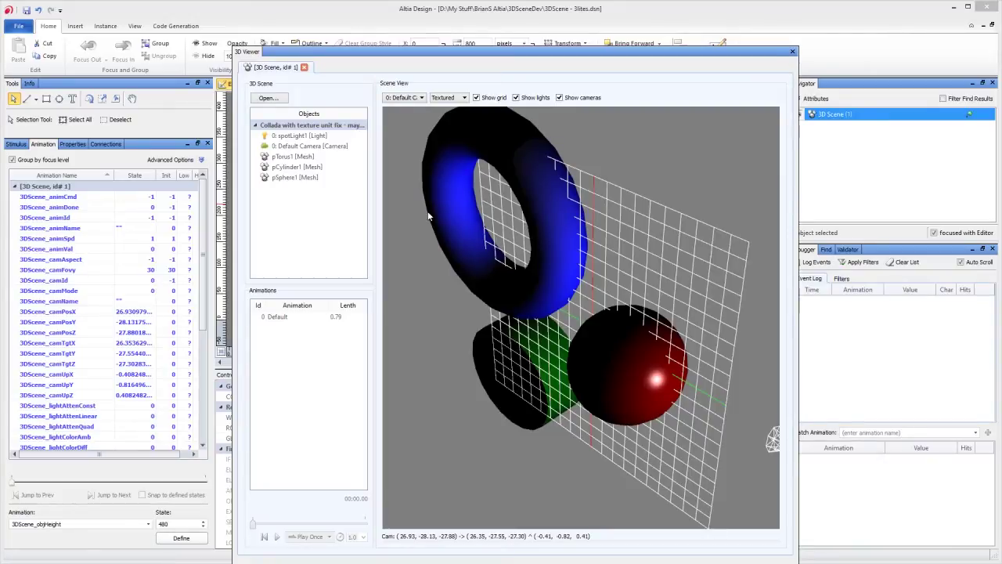
In Maya, Export All as DAE_FBX over maya1.dae and accept the FBX Exporter settings
{"action": "left_click", "coordinate": [556, 540]}
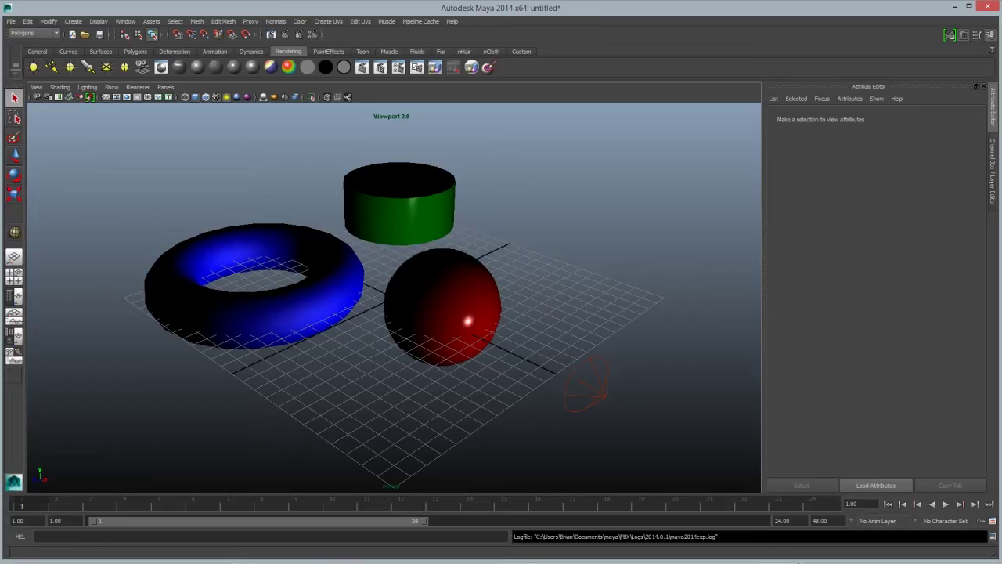
{"action": "left_click", "coordinate": [36, 87]}
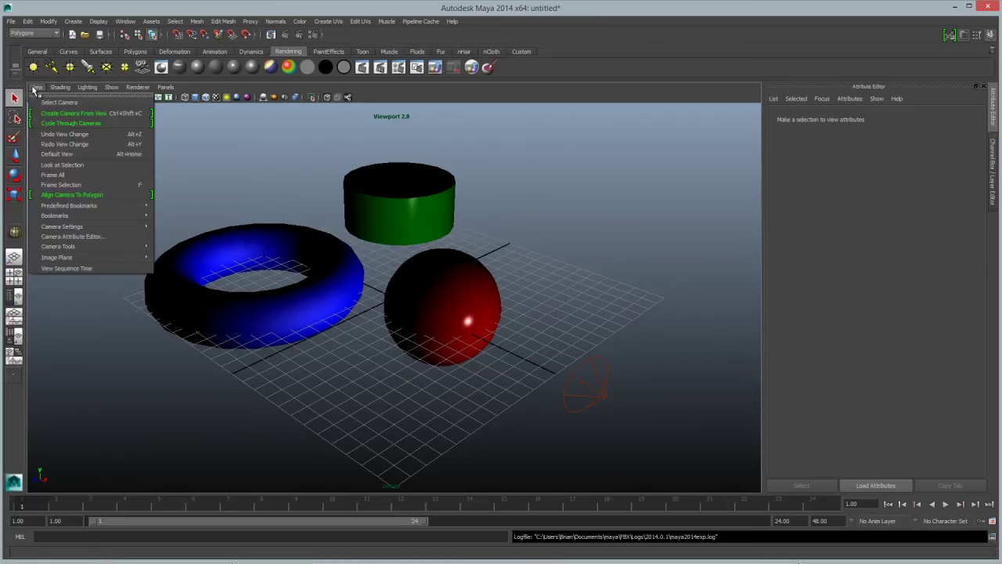
{"action": "left_click", "coordinate": [55, 114]}
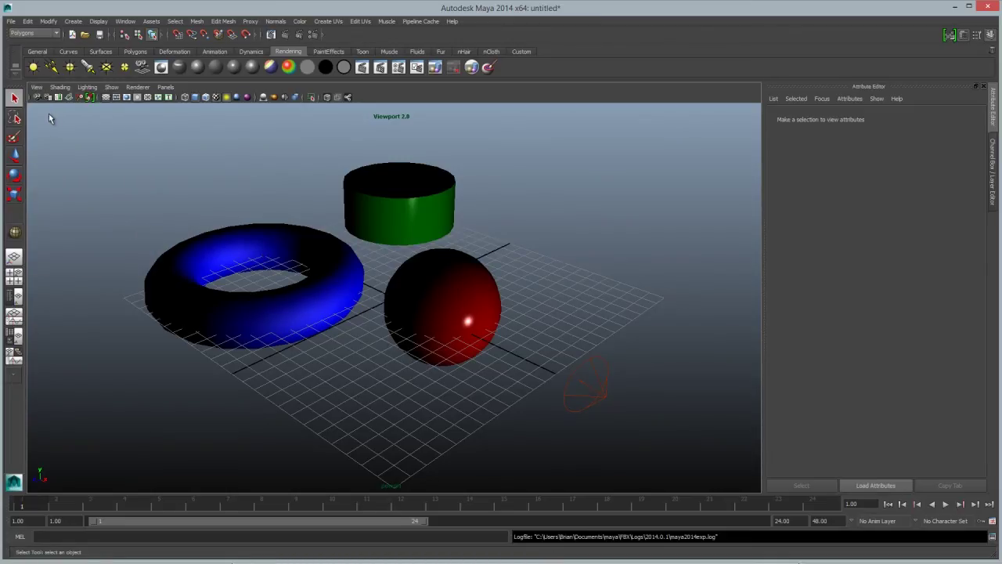
{"action": "left_click", "coordinate": [12, 21]}
{"action": "left_click", "coordinate": [33, 129]}
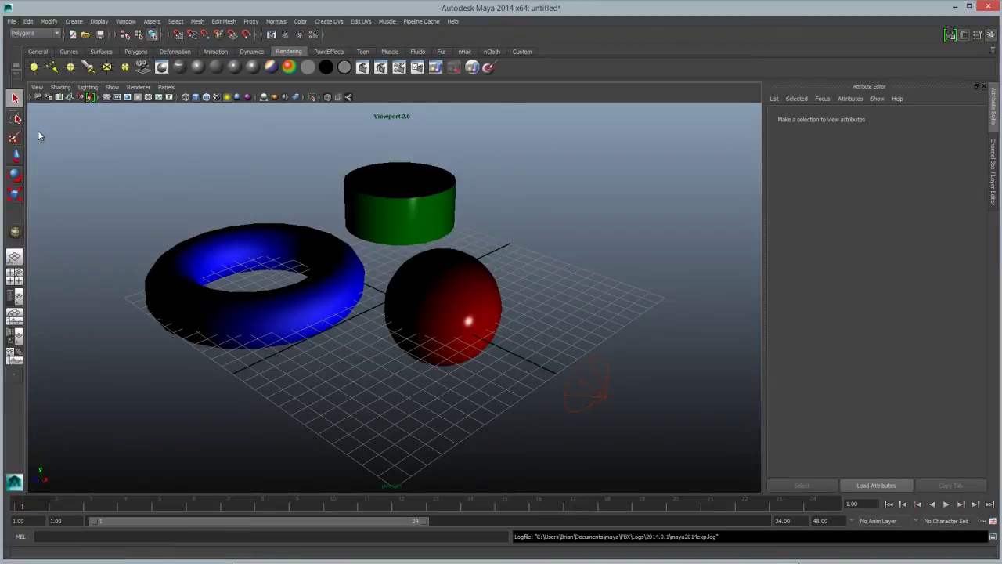
{"action": "left_click", "coordinate": [185, 210]}
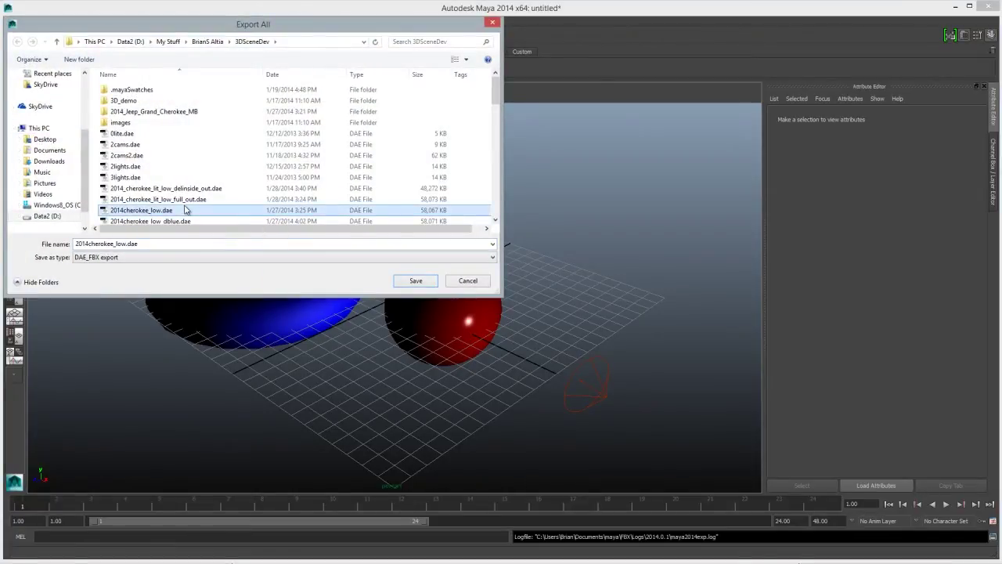
{"action": "key", "text": "m"}
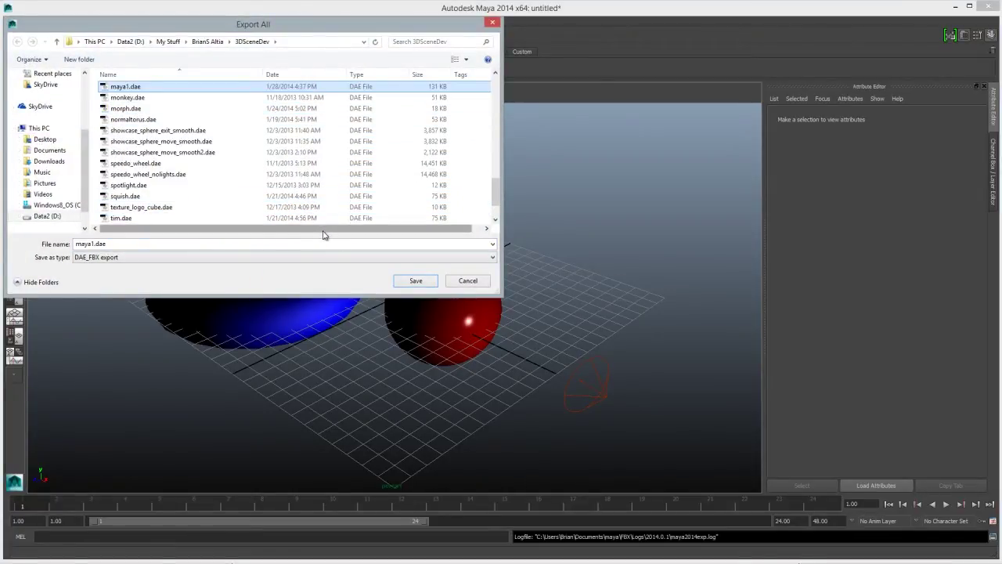
{"action": "left_click", "coordinate": [416, 280]}
{"action": "left_click", "coordinate": [532, 312]}
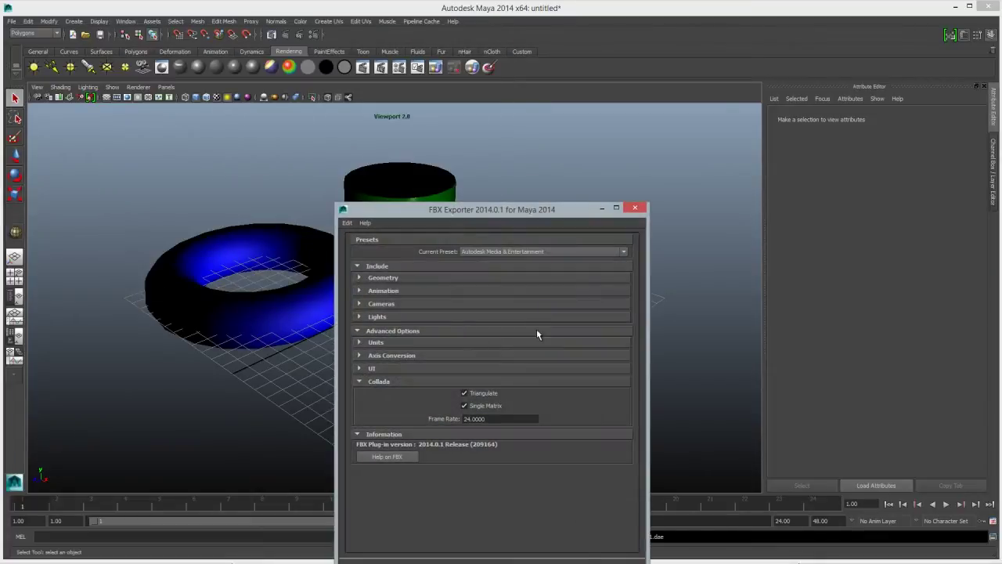
{"action": "key", "text": "Return"}
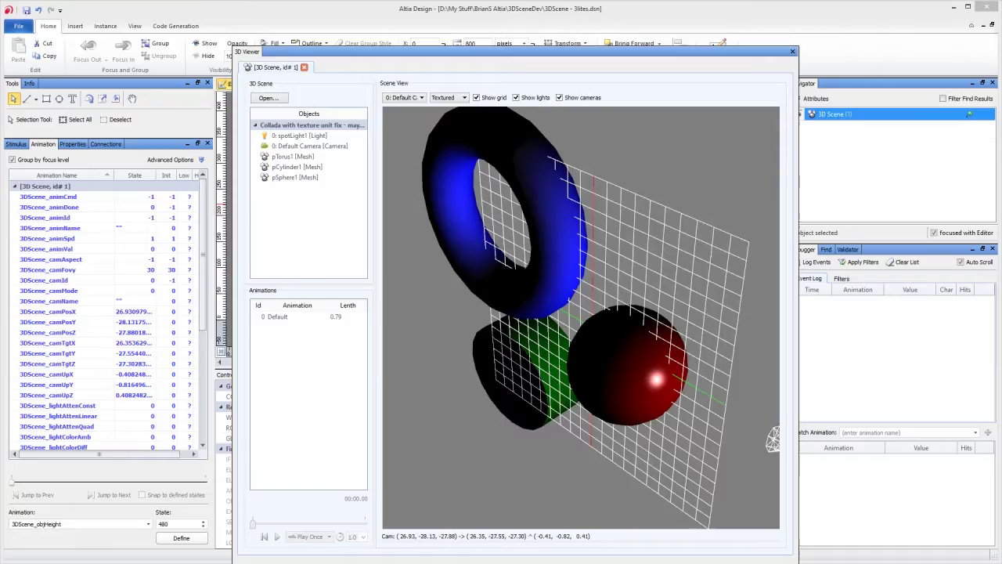
Reload maya1.dae, overwrite maya1.osgb on conversion, and view through the 0: persp1 camera
{"action": "left_click", "coordinate": [269, 98]}
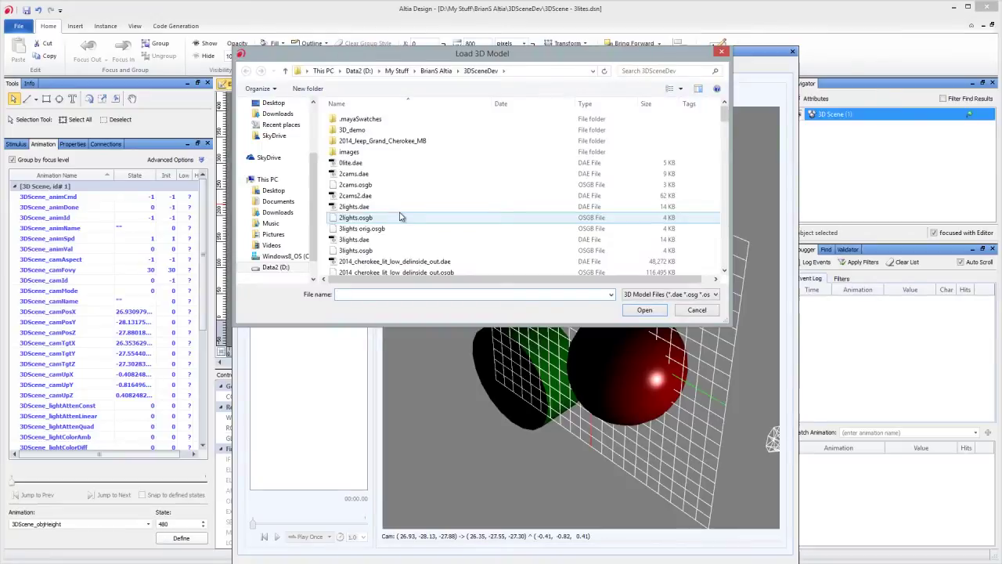
{"action": "left_click", "coordinate": [644, 310]}
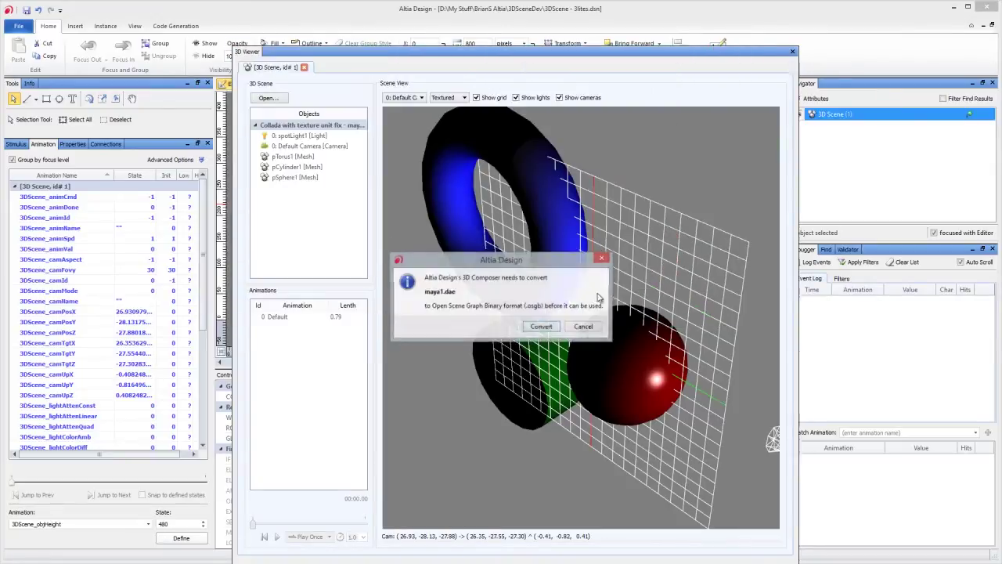
{"action": "left_click", "coordinate": [546, 327]}
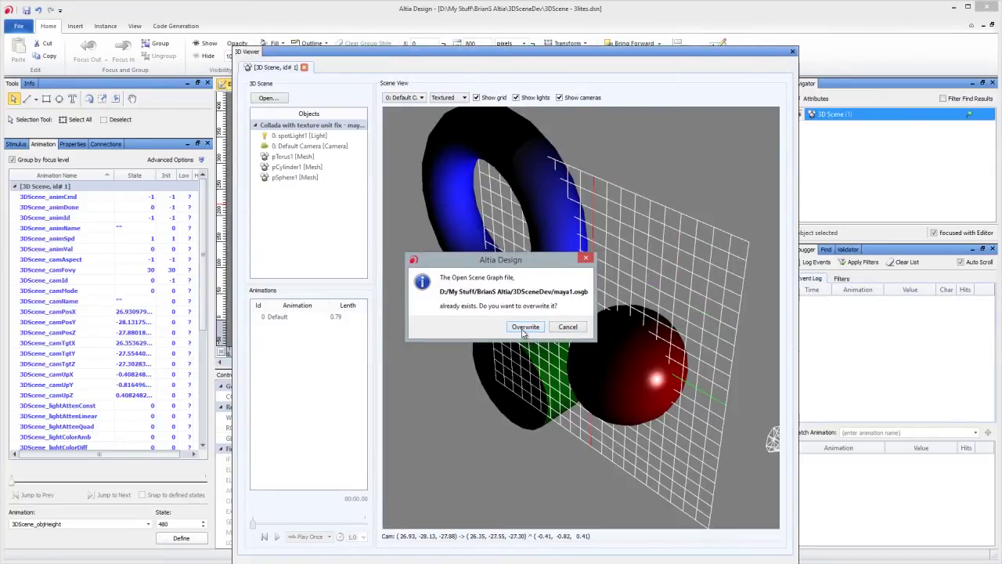
{"action": "left_click", "coordinate": [523, 332]}
{"action": "left_click", "coordinate": [404, 98]}
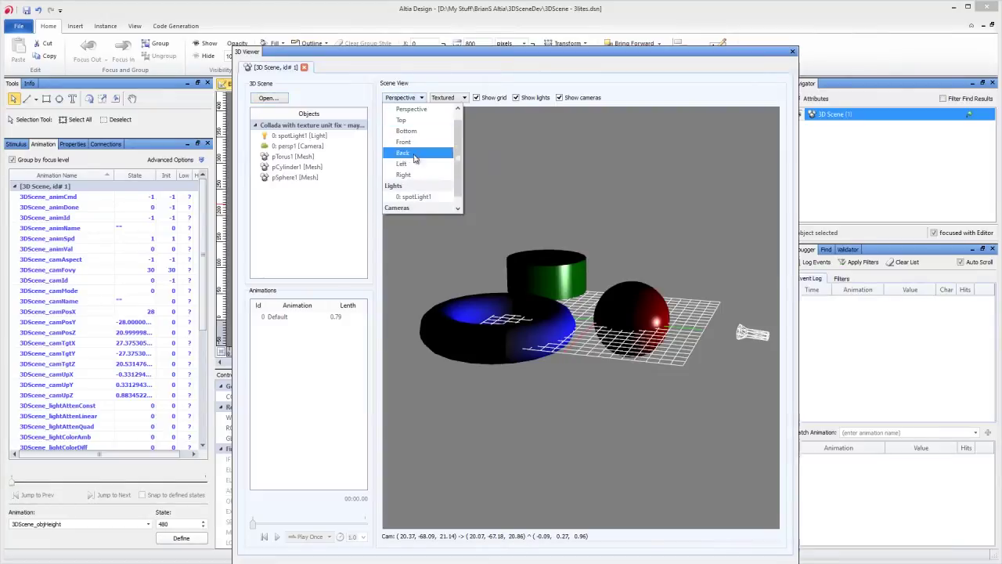
{"action": "left_click", "coordinate": [426, 208]}
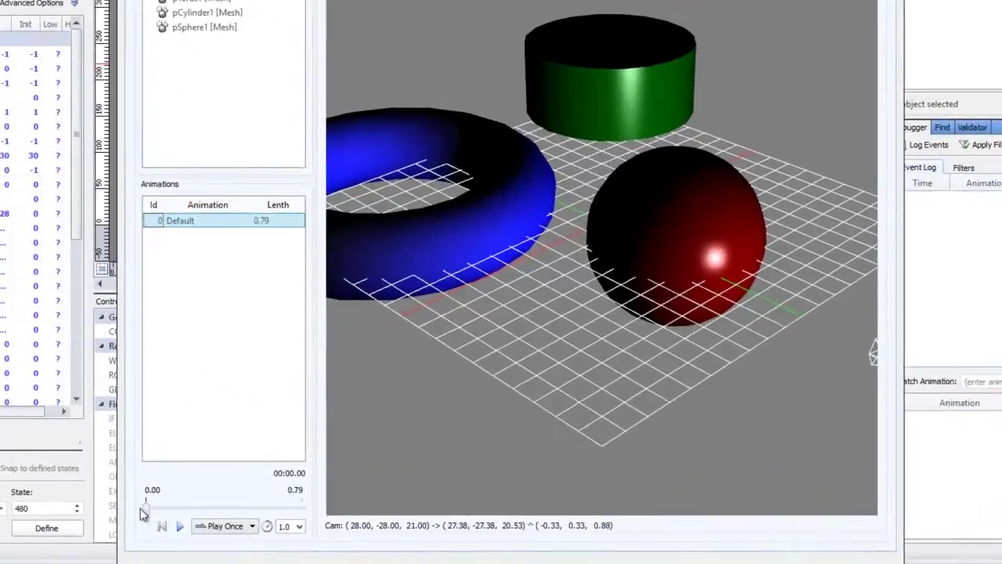
Scrub and play the Default animation, then switch playback to Ping Pong
{"action": "left_click_drag", "start_coordinate": [252, 523], "coordinate": [154, 510]}
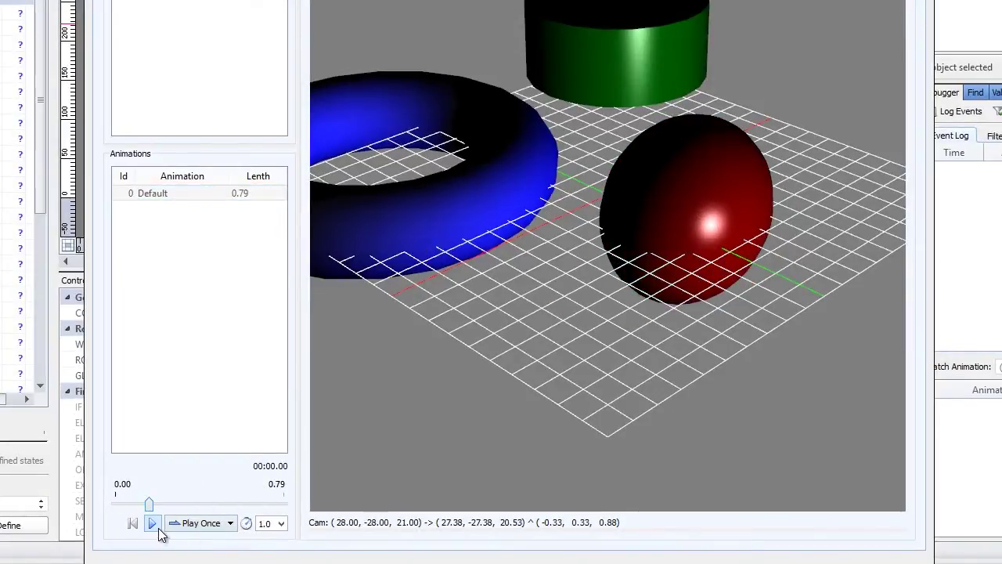
{"action": "left_click", "coordinate": [153, 524]}
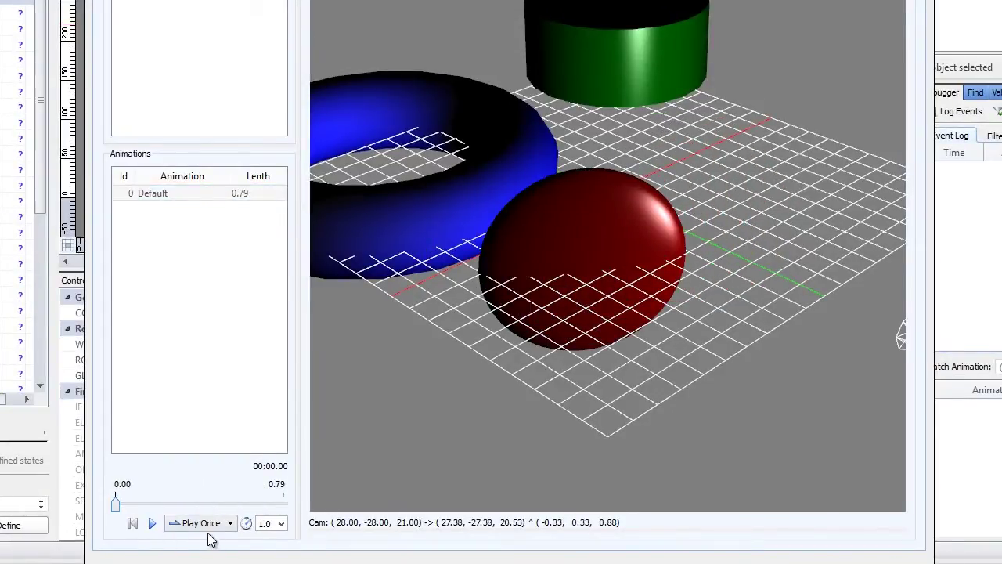
{"action": "left_click", "coordinate": [198, 525]}
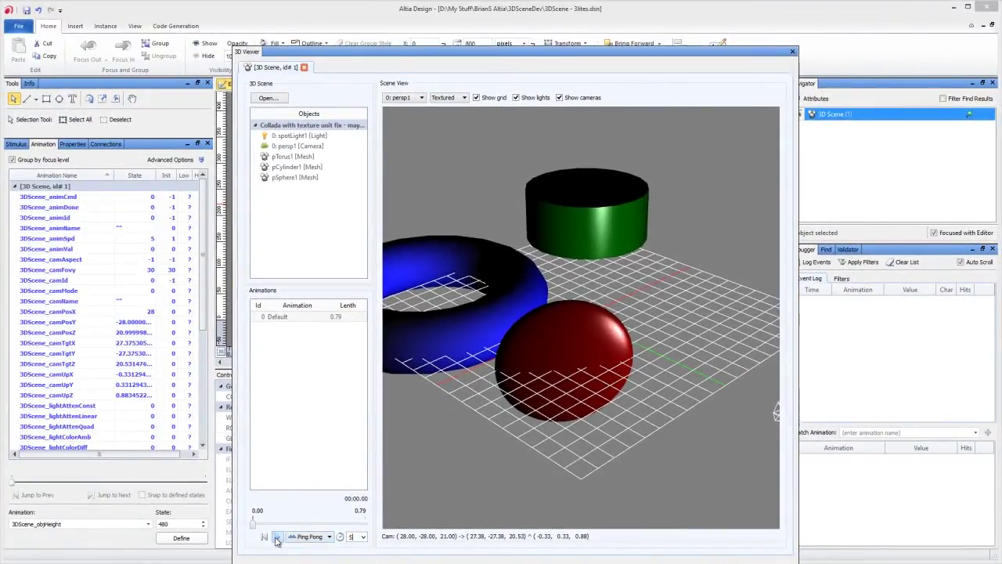
{"action": "left_click", "coordinate": [277, 539]}
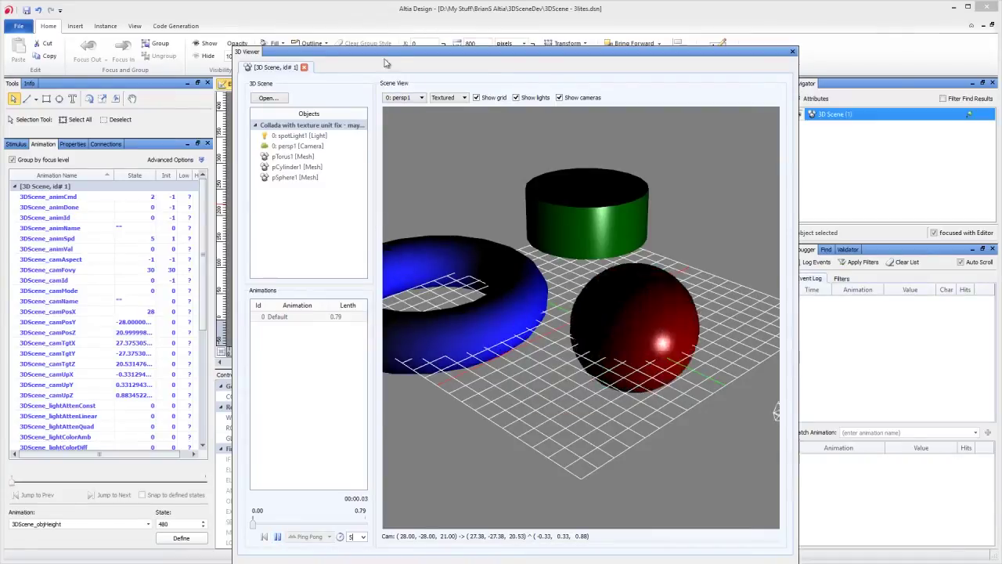
Reposition the 3D Viewer window to uncover the canvas, then close it
{"action": "left_click_drag", "start_coordinate": [385, 63], "coordinate": [401, 261]}
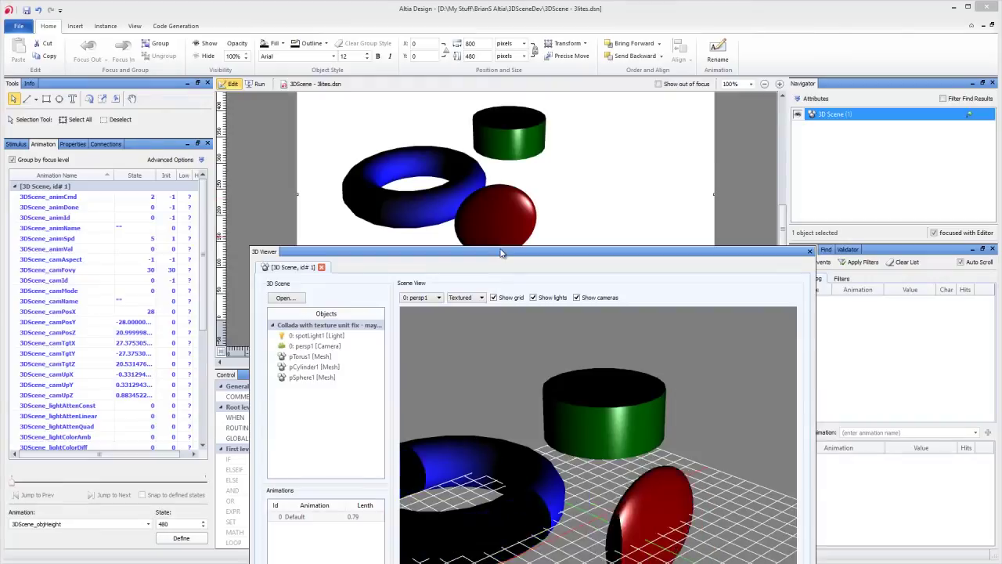
{"action": "left_click_drag", "start_coordinate": [501, 252], "coordinate": [481, 40]}
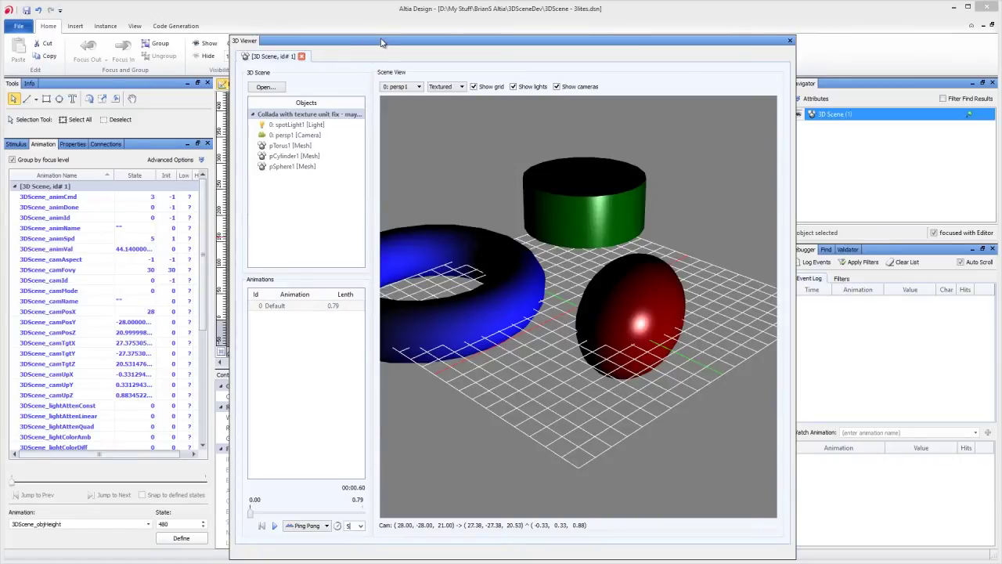
{"action": "left_click_drag", "start_coordinate": [381, 42], "coordinate": [338, 64]}
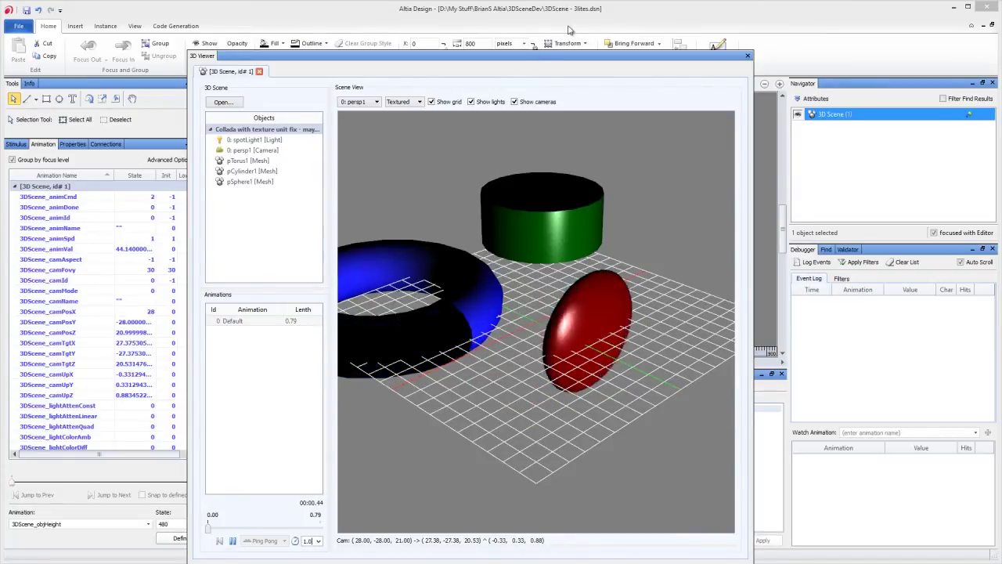
{"action": "left_click_drag", "start_coordinate": [562, 60], "coordinate": [537, 49]}
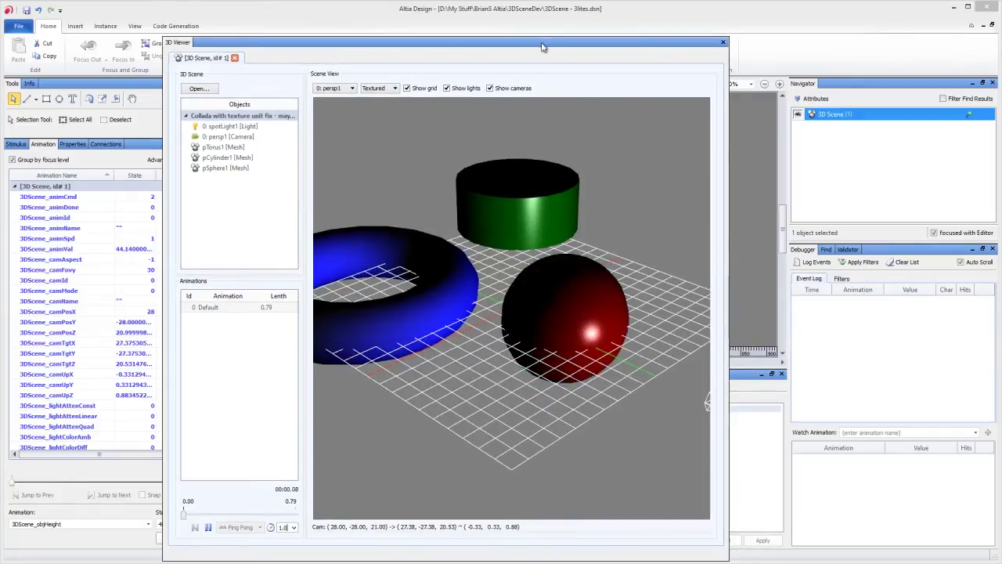
{"action": "left_click", "coordinate": [724, 45]}
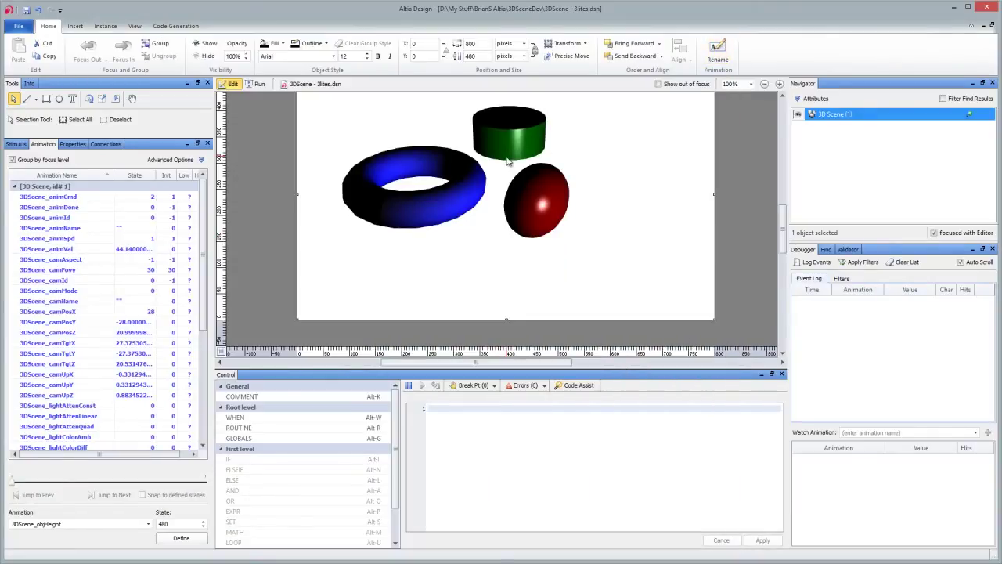
Reselect the 3D scene object and make its new stimulus a Timer
{"action": "left_click", "coordinate": [267, 184]}
{"action": "left_click", "coordinate": [479, 190]}
{"action": "left_click", "coordinate": [16, 144]}
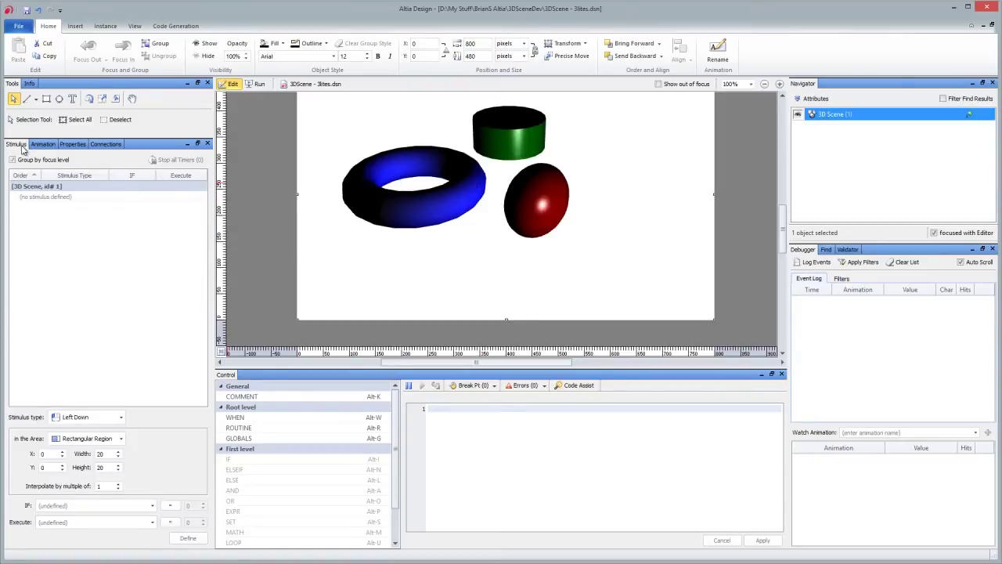
{"action": "left_click", "coordinate": [105, 420]}
{"action": "left_click", "coordinate": [114, 557]}
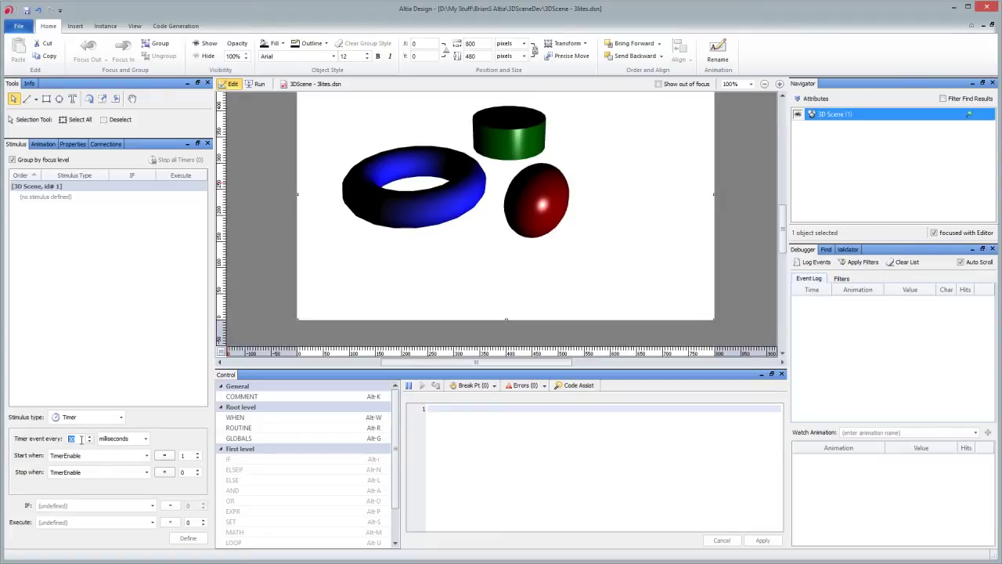
Check the scene's animation variables against the timer settings, then open the 3D scene's actions
{"action": "left_click", "coordinate": [43, 144]}
{"action": "scroll", "coordinate": [195, 300], "scroll_direction": "down", "scroll_amount": 6}
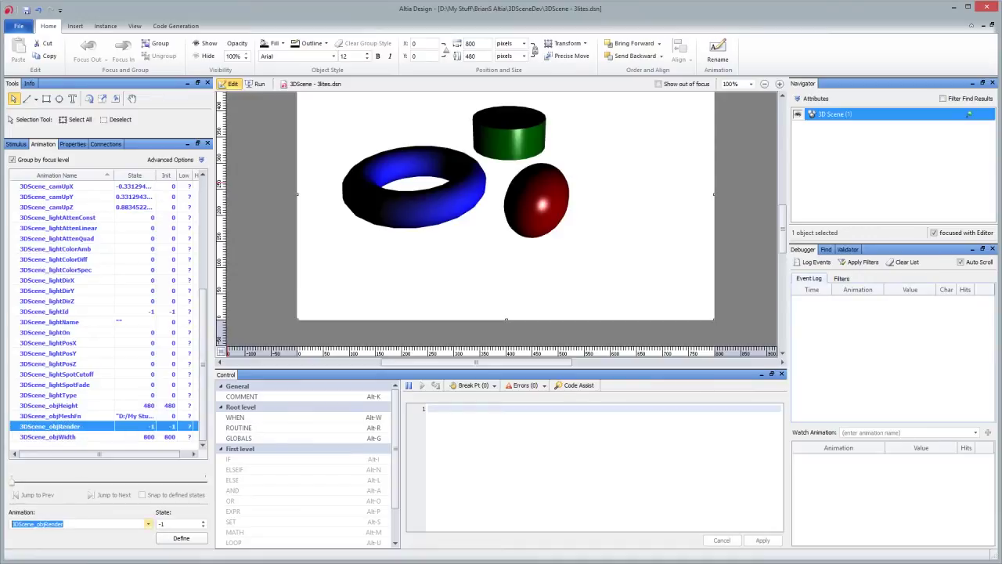
{"action": "left_click", "coordinate": [16, 144]}
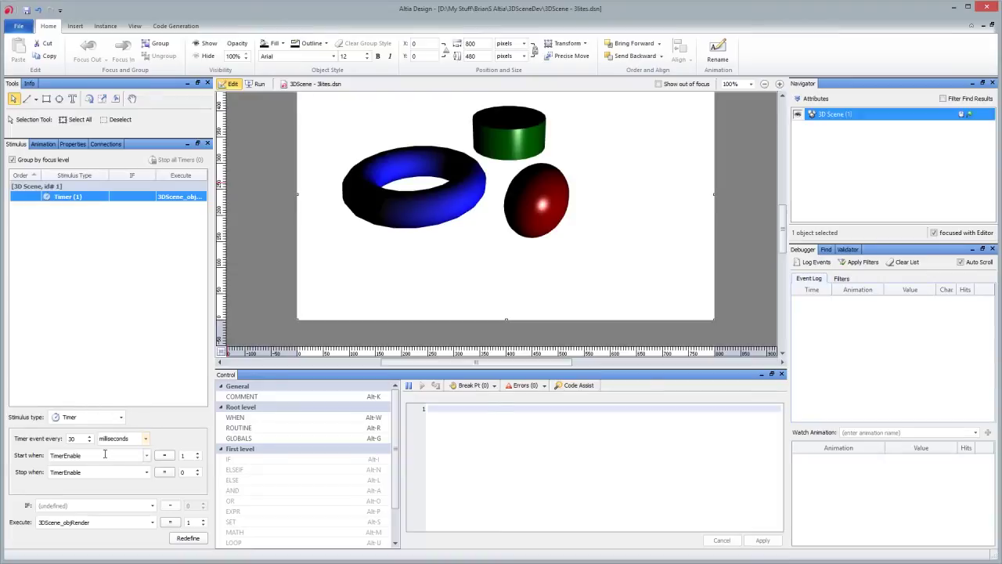
{"action": "left_click", "coordinate": [43, 144]}
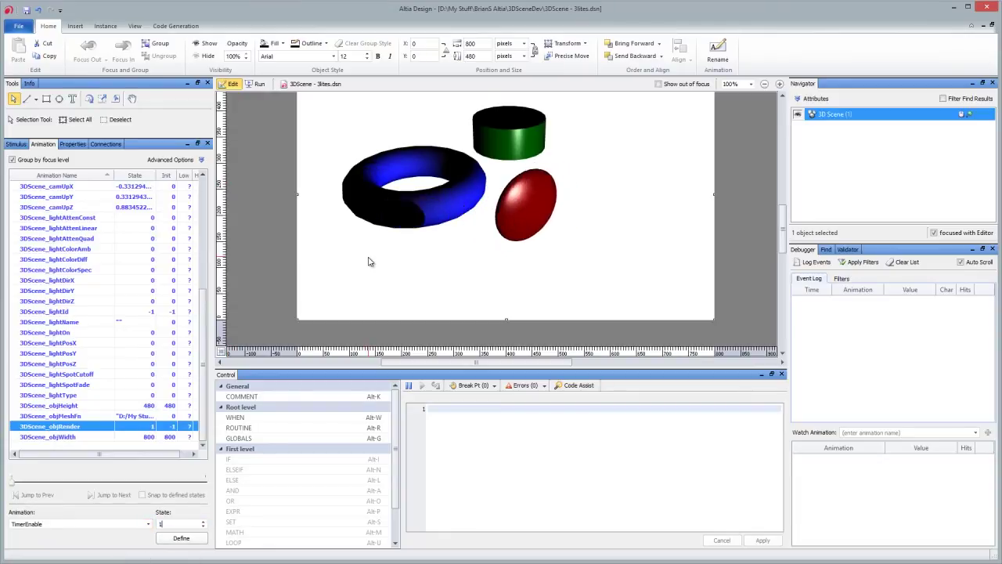
{"action": "right_click", "coordinate": [387, 200]}
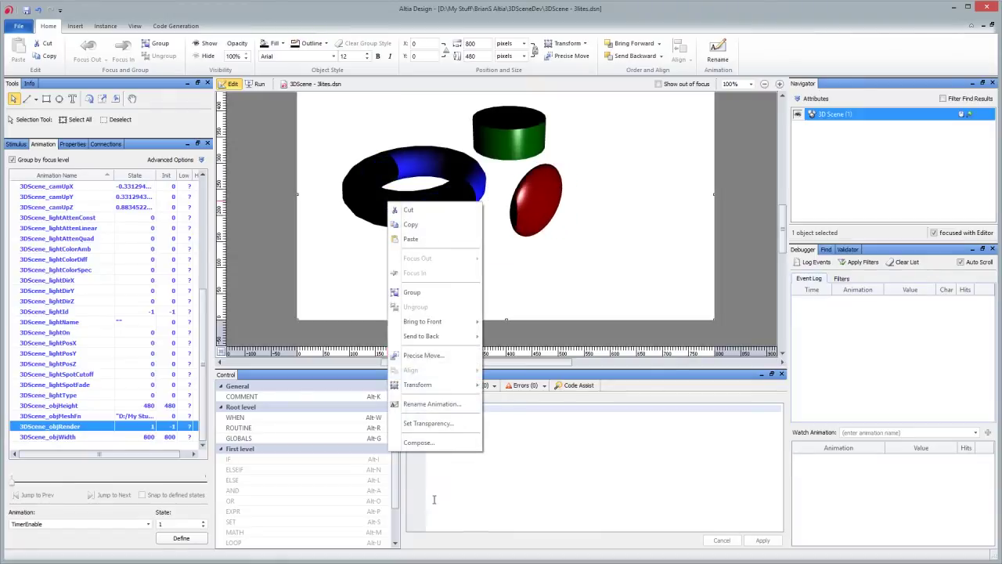
Open the 3D scene in the viewer and play the original Maya animation for comparison
{"action": "left_click", "coordinate": [418, 443]}
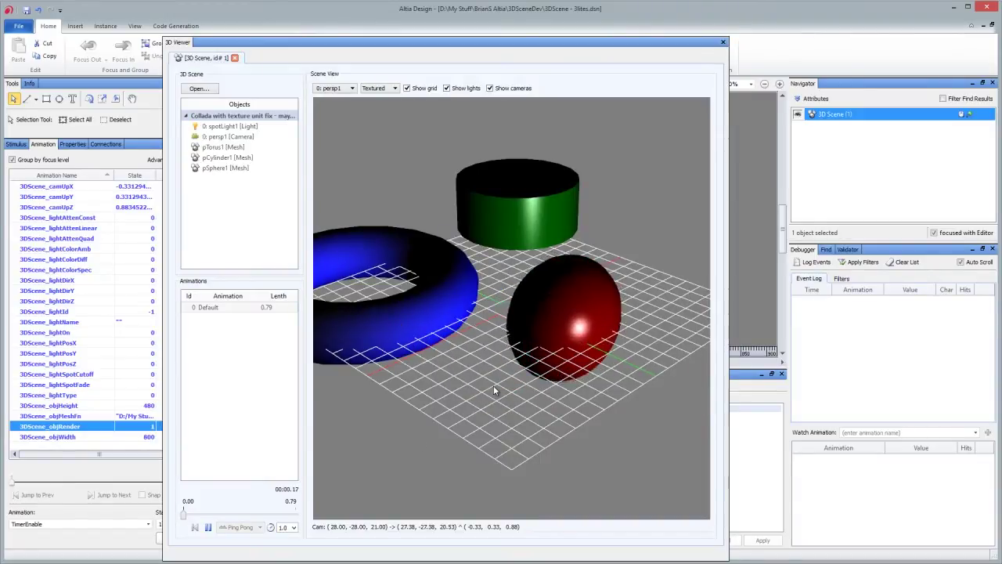
{"action": "left_click_drag", "start_coordinate": [389, 47], "coordinate": [380, 23]}
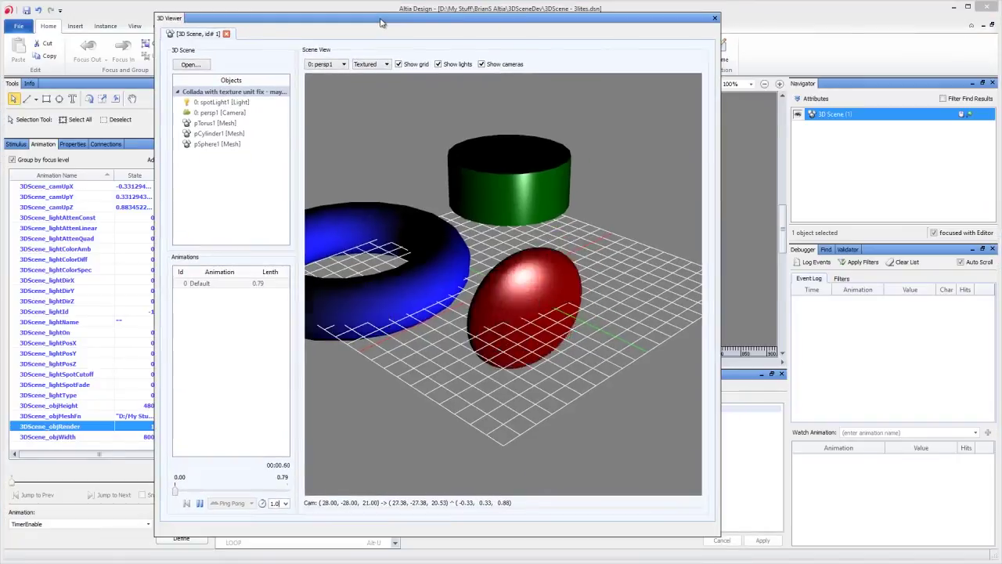
{"action": "mouse_move", "coordinate": [494, 560]}
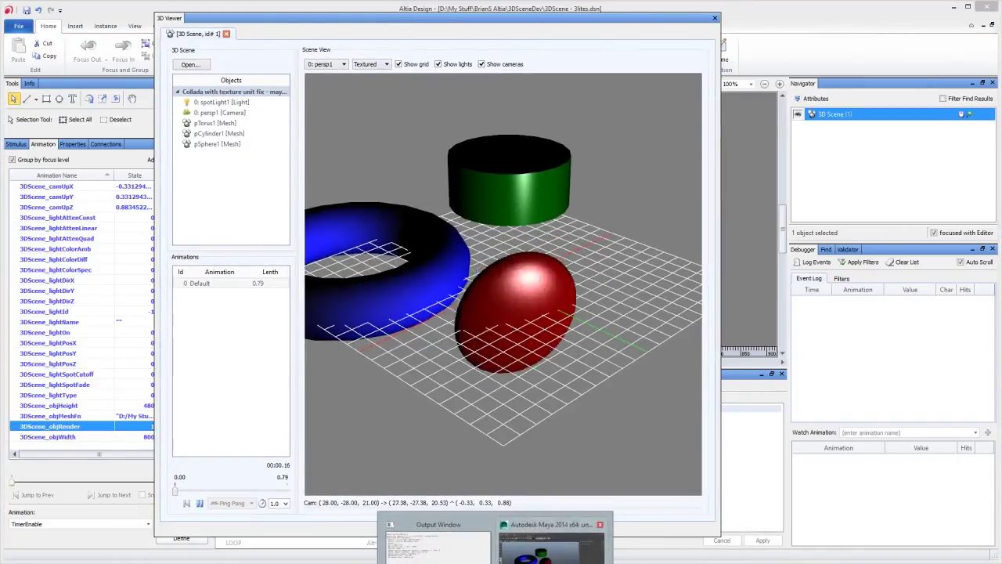
{"action": "left_click", "coordinate": [552, 546]}
{"action": "left_click", "coordinate": [946, 505]}
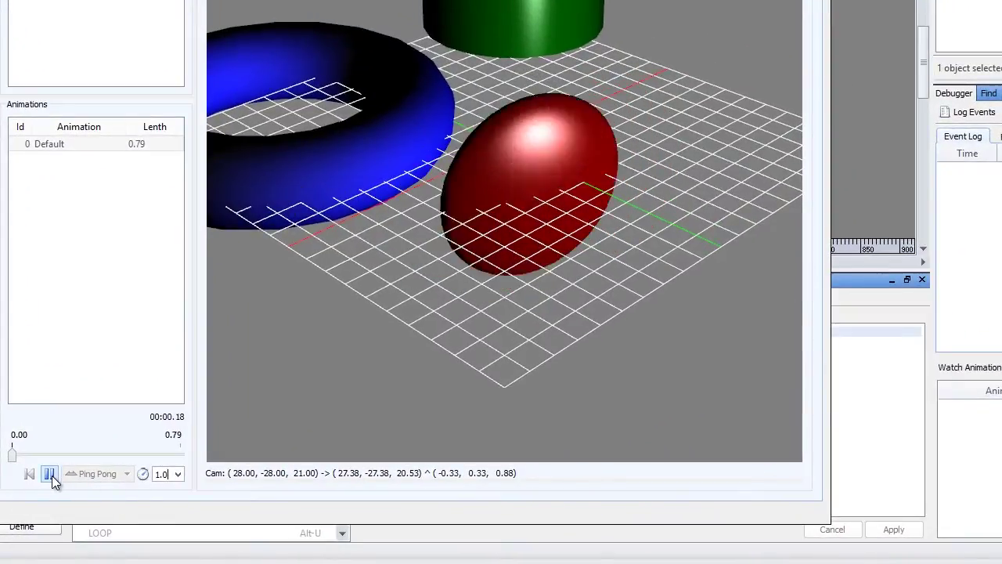
Switch the viewer's playback from Loop to Ping Pong, play it, and close the preview
{"action": "left_click", "coordinate": [49, 475]}
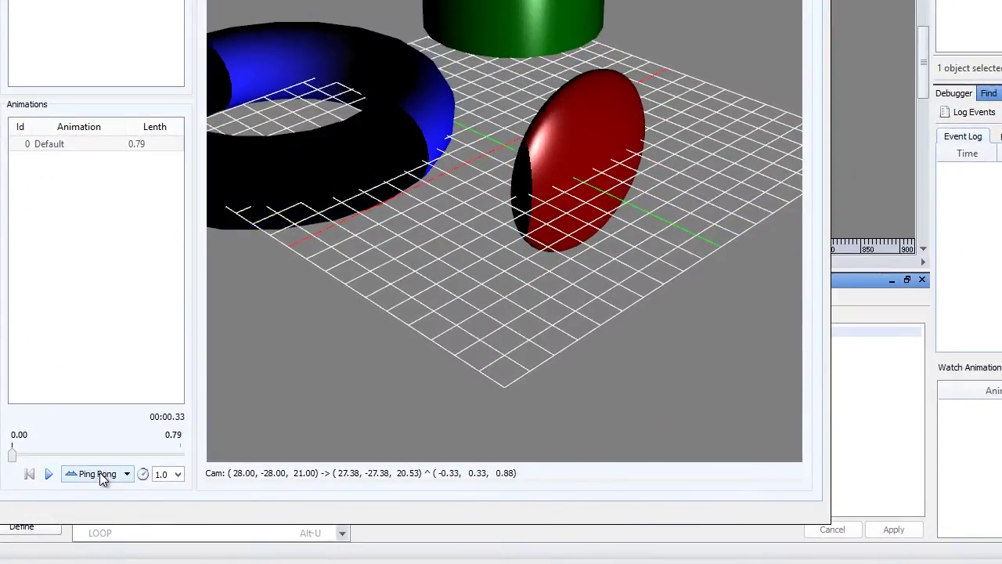
{"action": "left_click", "coordinate": [50, 475]}
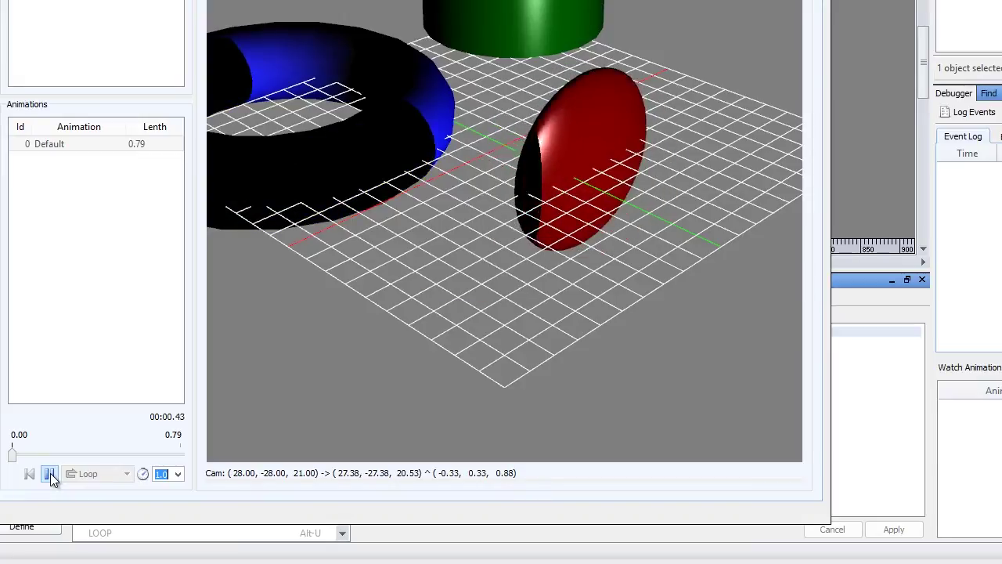
{"action": "left_click", "coordinate": [50, 474]}
{"action": "left_click", "coordinate": [102, 476]}
{"action": "left_click", "coordinate": [50, 474]}
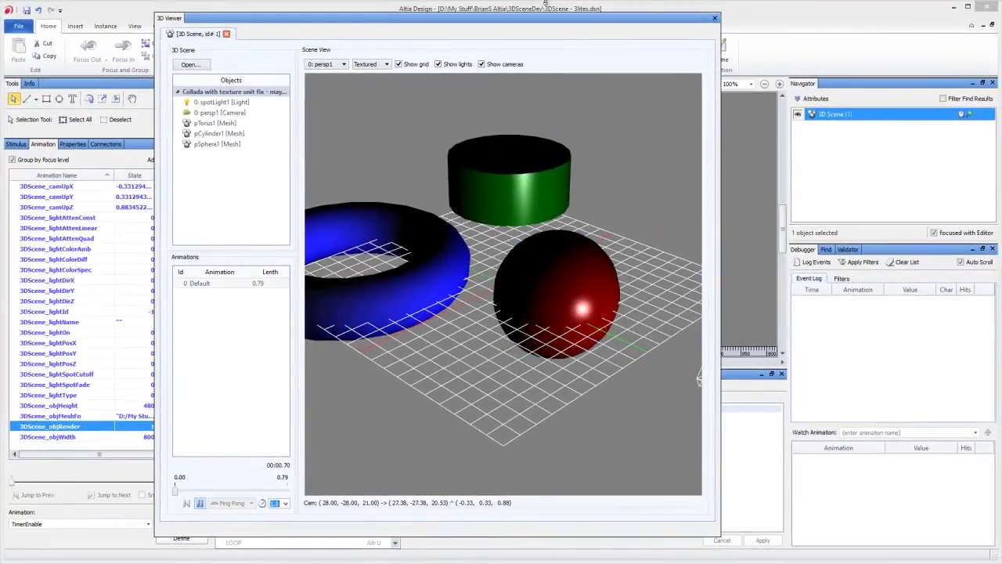
{"action": "key", "text": "Escape"}
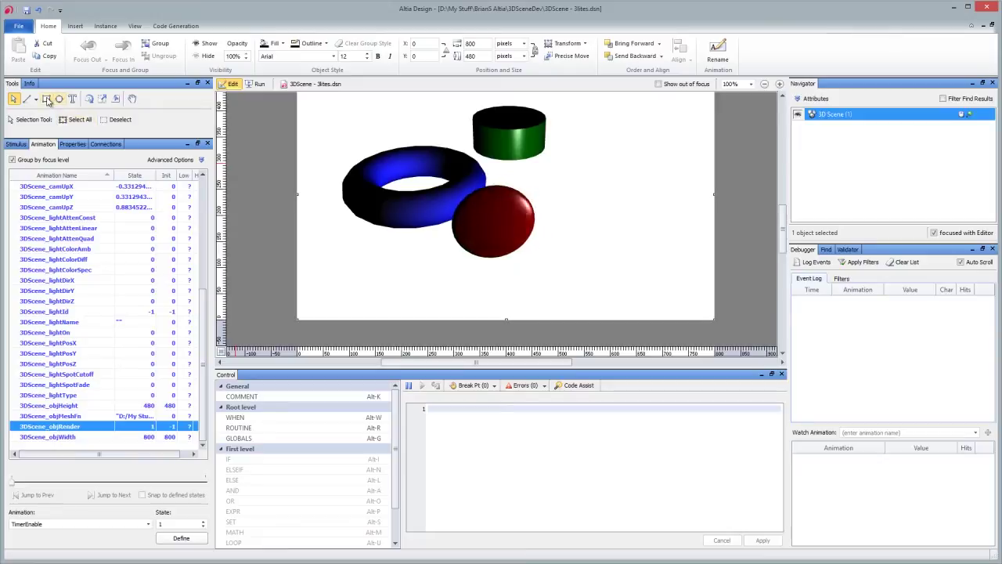
{"action": "left_click", "coordinate": [47, 98]}
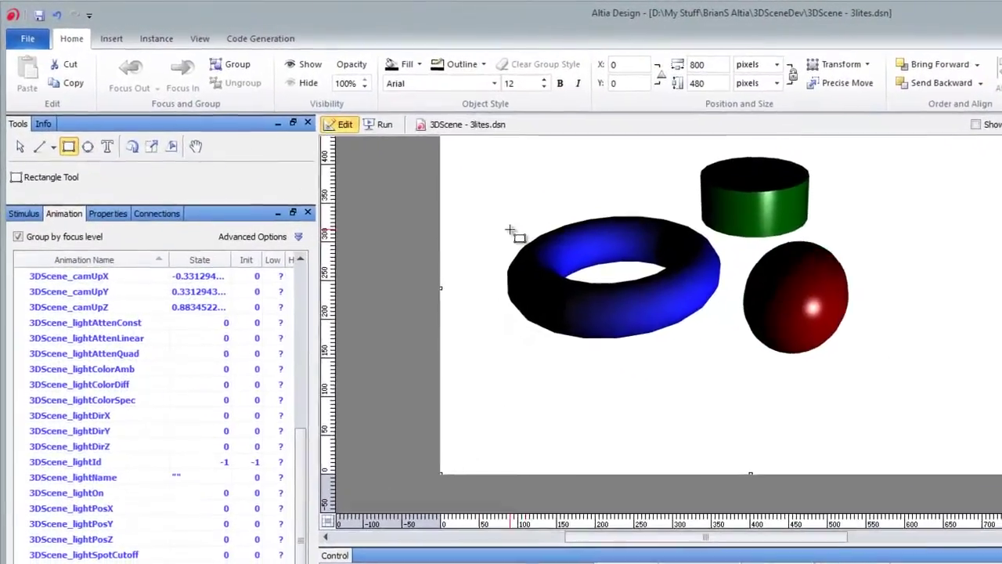
Draw a rectangle over the torus with cyan fill at 50% opacity
{"action": "left_click_drag", "start_coordinate": [346, 155], "coordinate": [515, 278]}
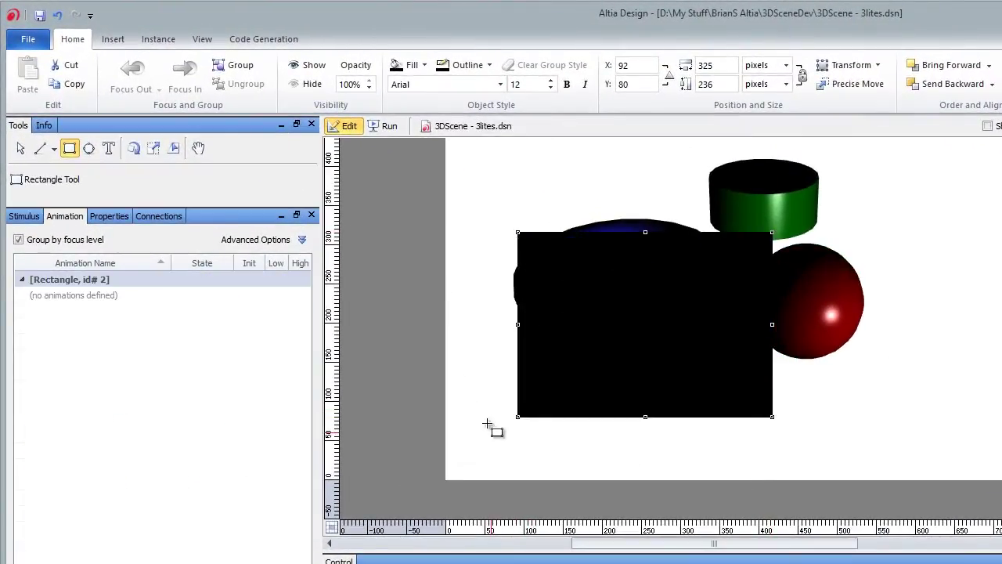
{"action": "left_click", "coordinate": [397, 69]}
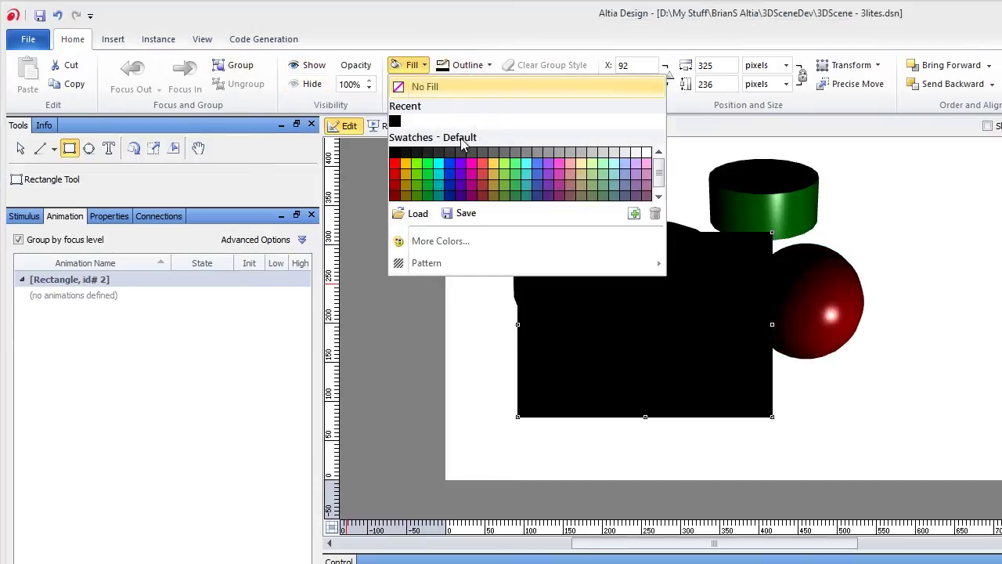
{"action": "left_click", "coordinate": [531, 167]}
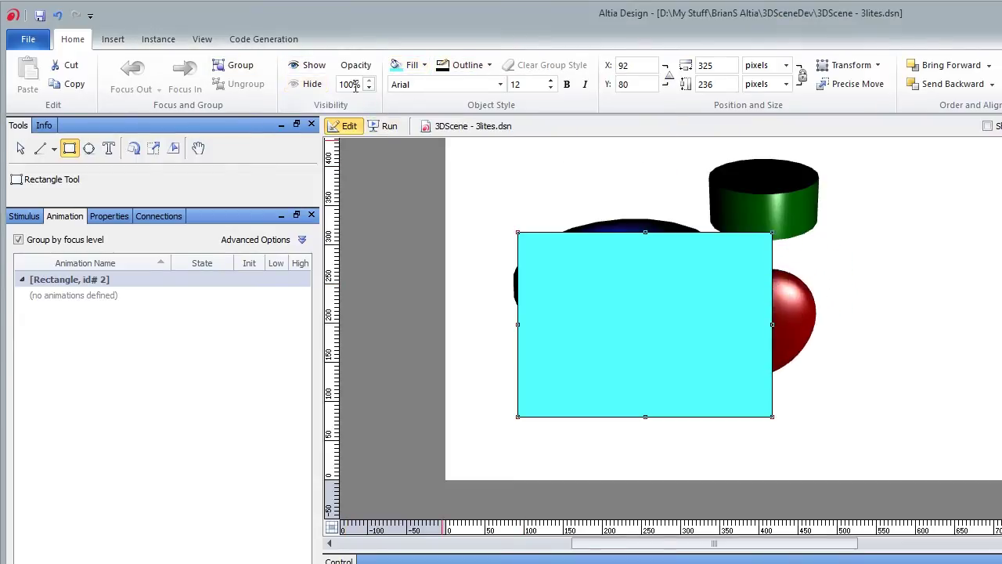
{"action": "type", "text": "50"}
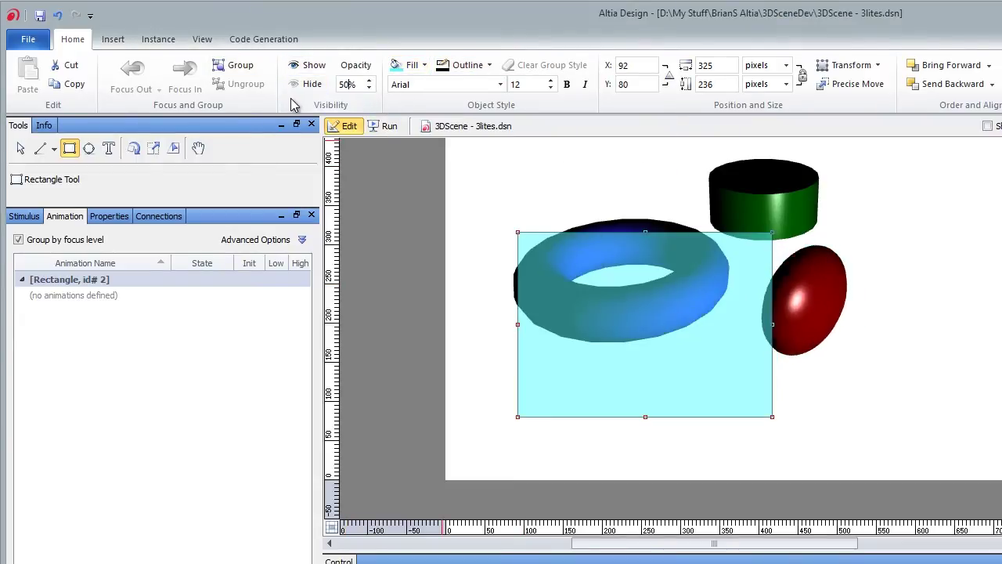
{"action": "key", "text": "Return"}
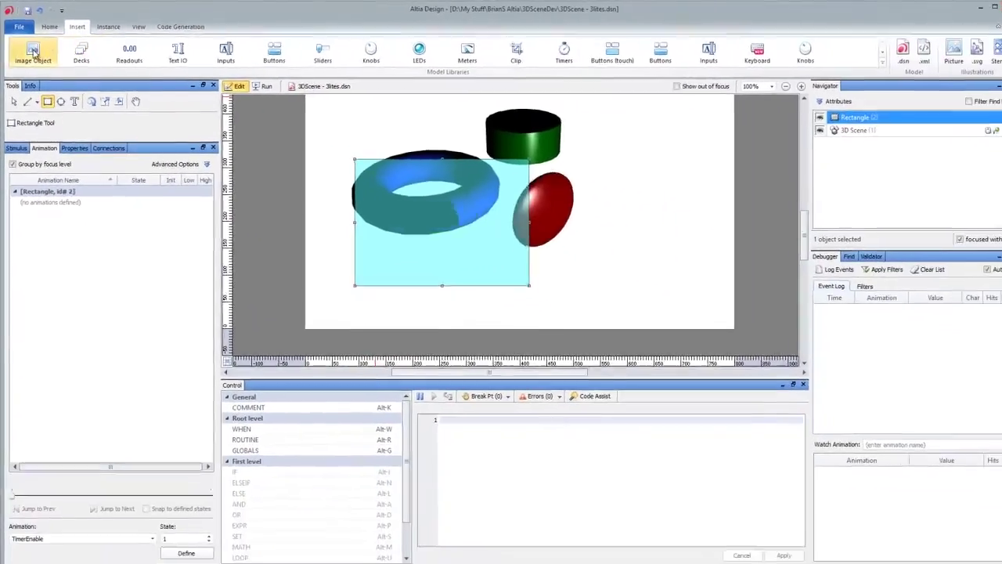
{"action": "left_click", "coordinate": [33, 51]}
Place an Image Object, ignore the missing-file error, move it up-right and send it backward
{"action": "left_click_drag", "start_coordinate": [442, 388], "coordinate": [527, 225]}
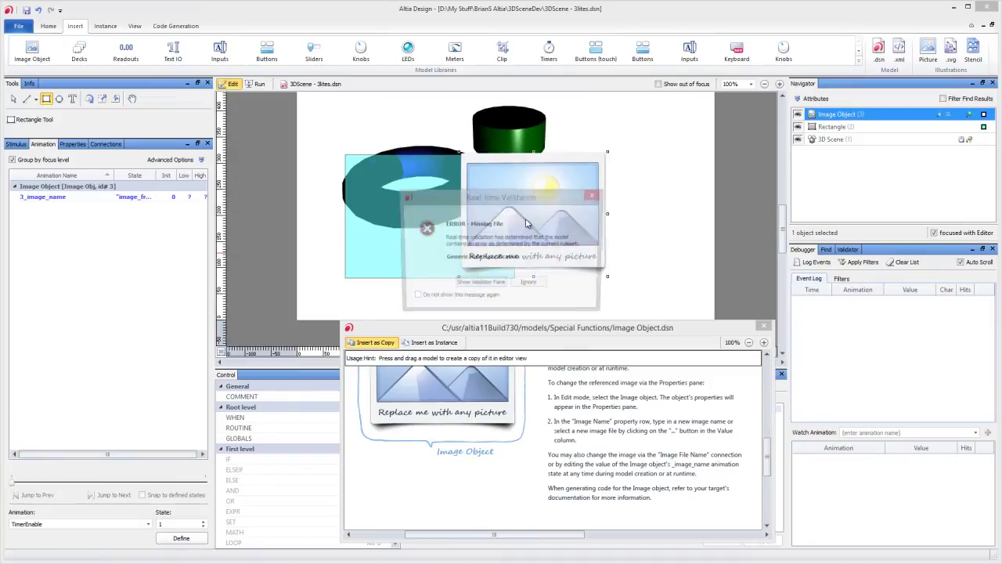
{"action": "left_click", "coordinate": [530, 284]}
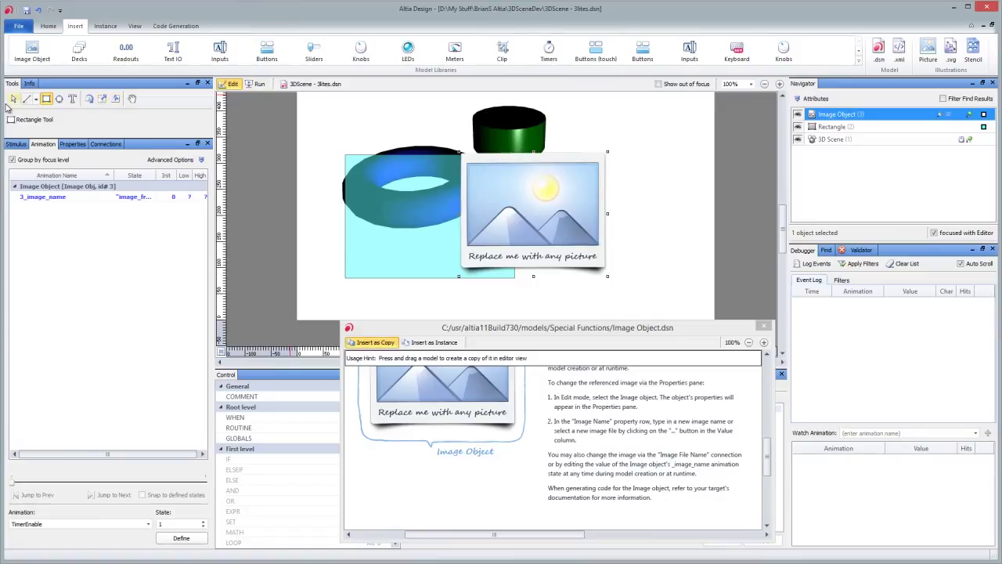
{"action": "left_click_drag", "start_coordinate": [528, 195], "coordinate": [589, 149]}
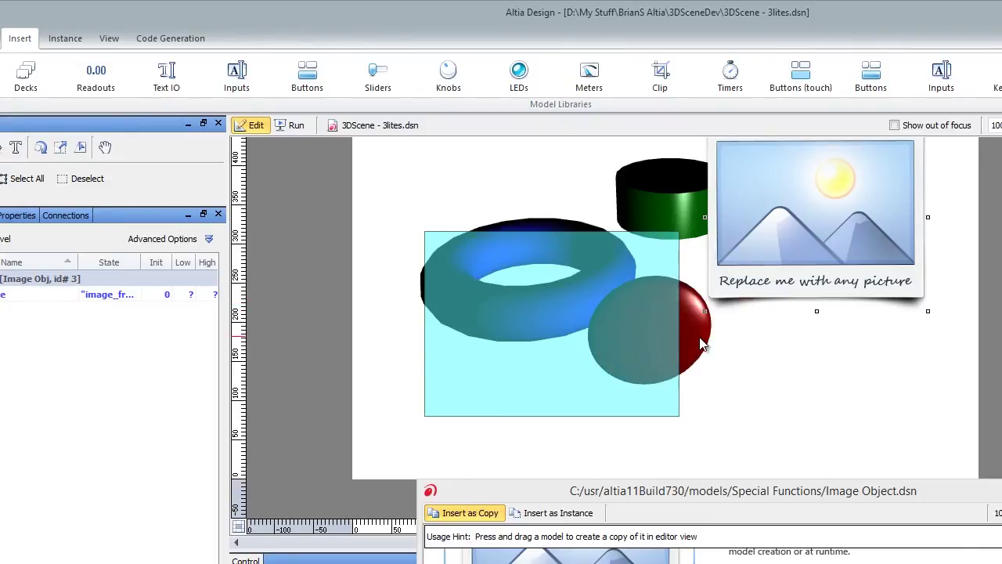
{"action": "right_click", "coordinate": [740, 283]}
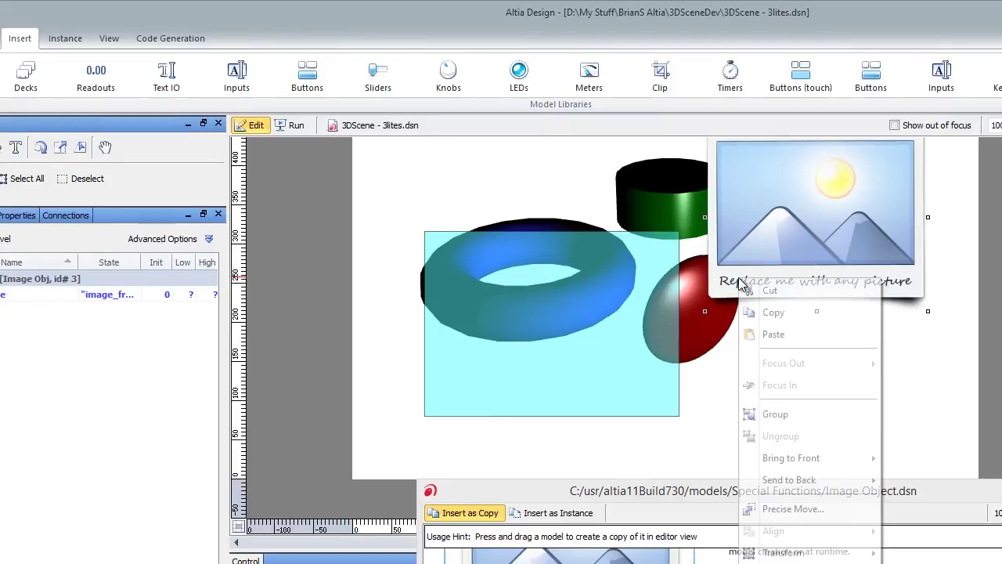
{"action": "mouse_move", "coordinate": [819, 483]}
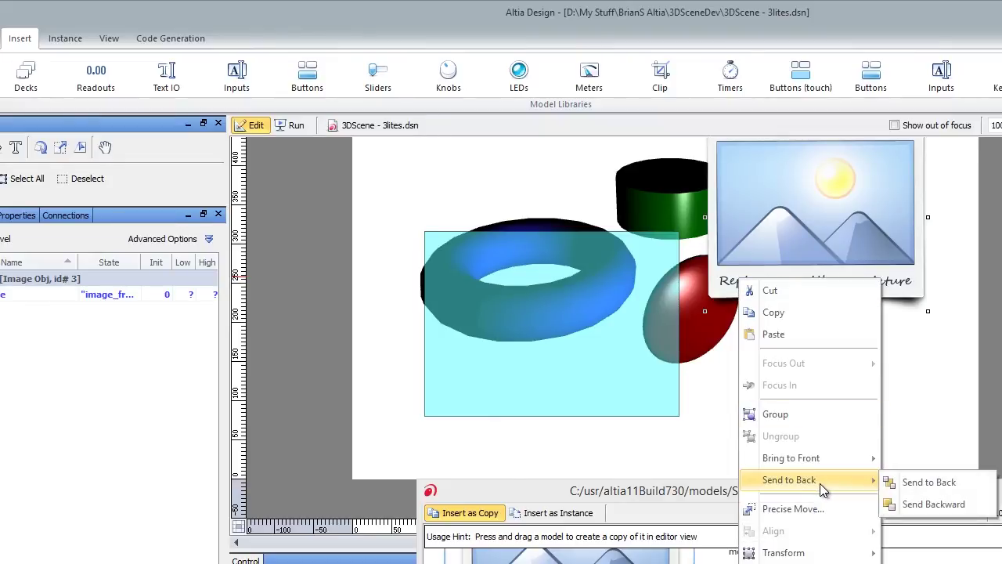
{"action": "left_click", "coordinate": [942, 503]}
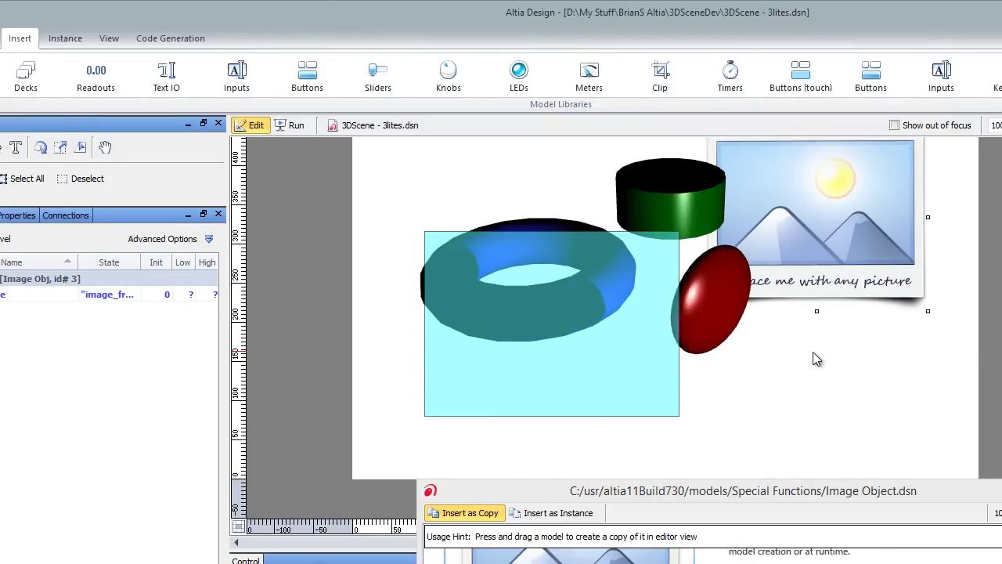
{"action": "left_click", "coordinate": [696, 214]}
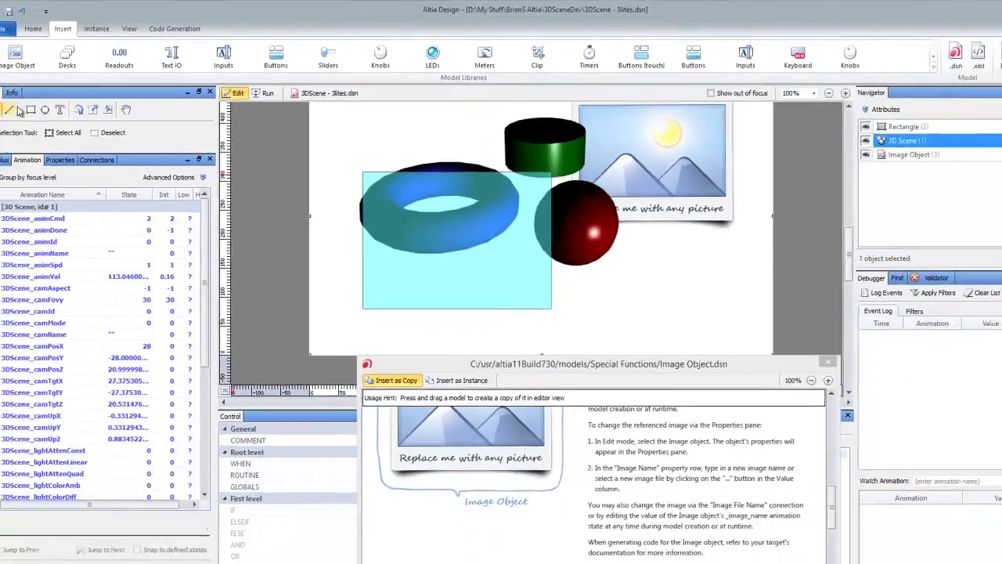
Group the 3D scene and define a 'move' animation at state 0
{"action": "left_click", "coordinate": [0, 36]}
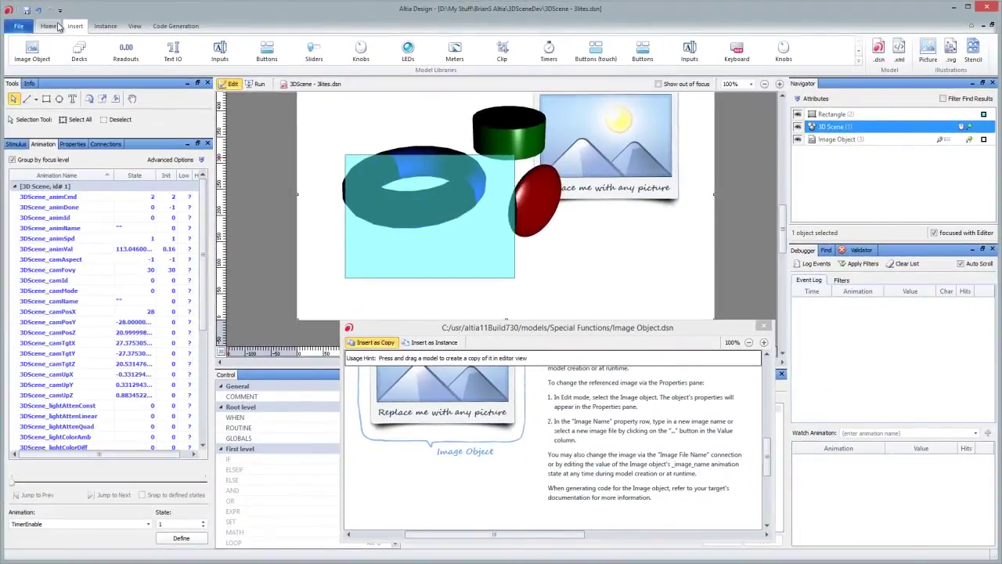
{"action": "left_click", "coordinate": [160, 44]}
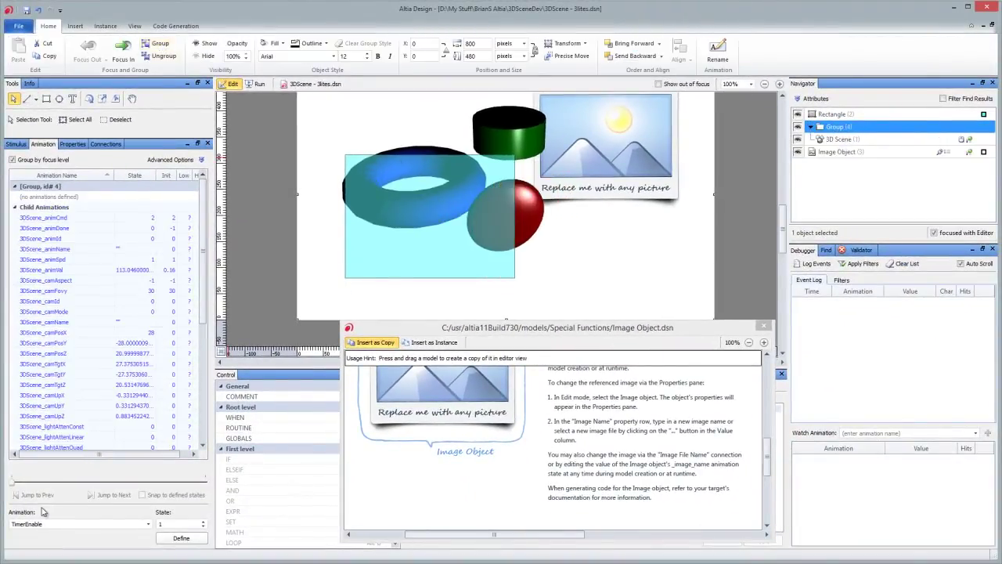
{"action": "type", "text": "move"}
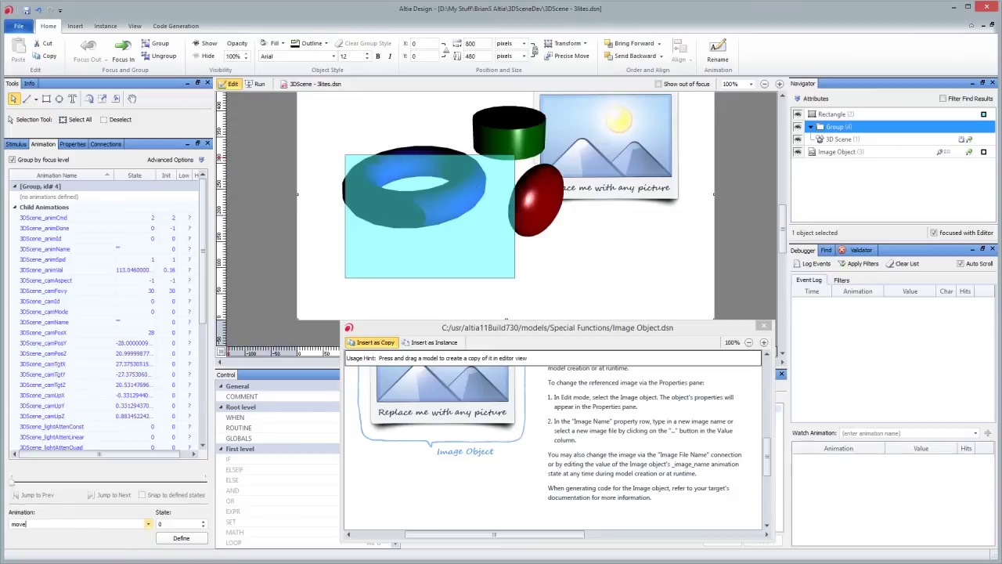
{"action": "left_click", "coordinate": [173, 539]}
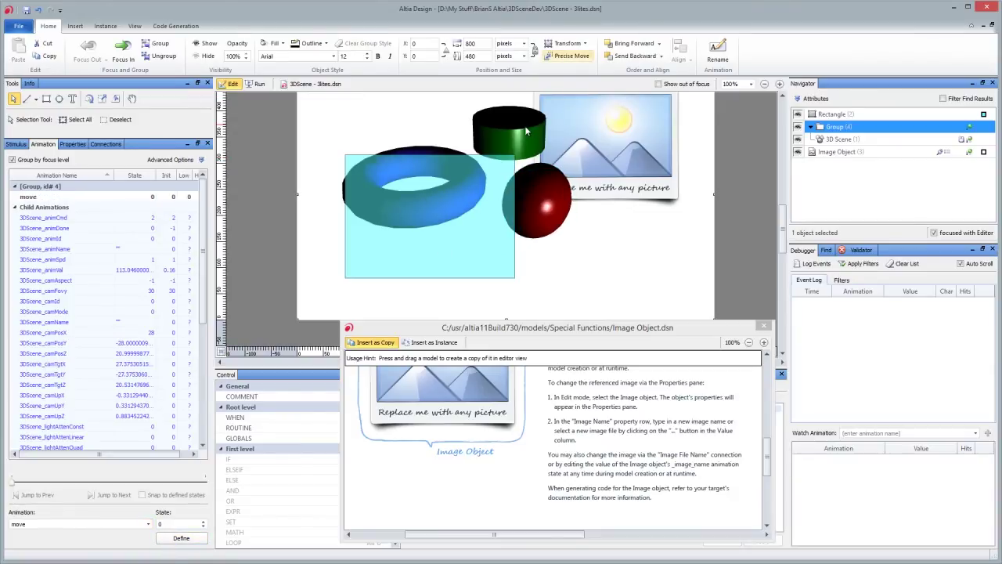
Drag the group down-right, define it as state 100, and test the slider
{"action": "left_click_drag", "start_coordinate": [473, 142], "coordinate": [571, 221]}
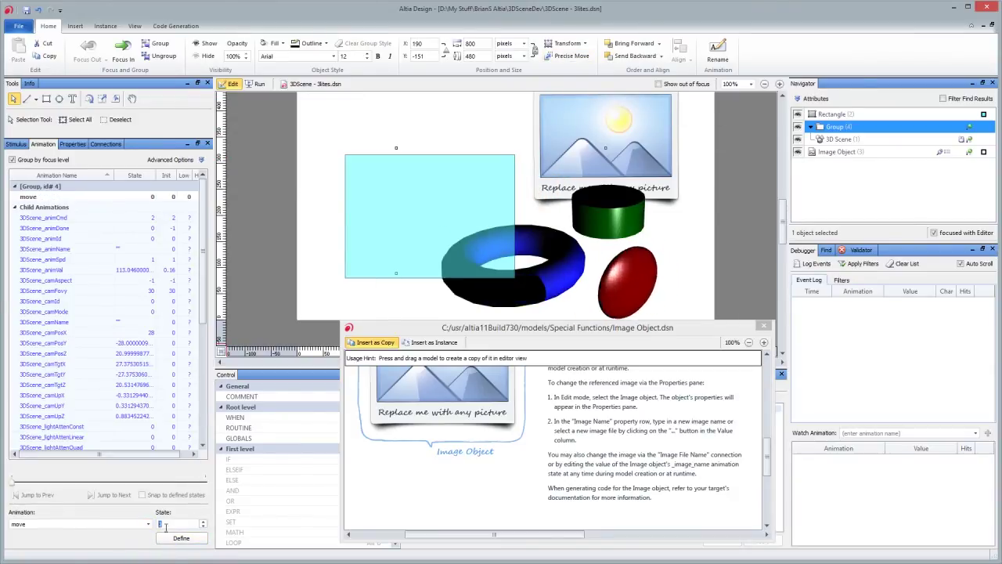
{"action": "type", "text": "100"}
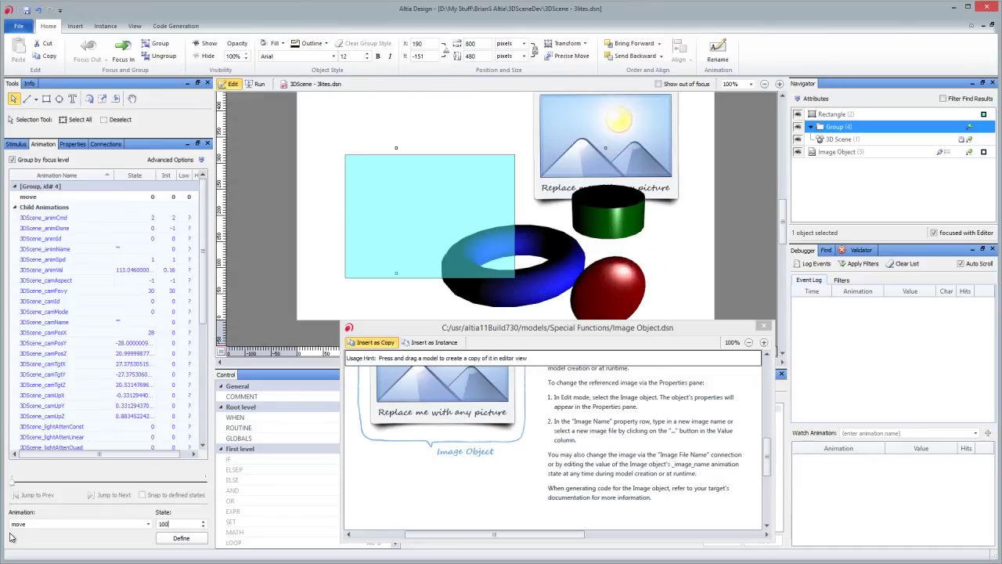
{"action": "left_click", "coordinate": [180, 538]}
{"action": "left_click", "coordinate": [67, 195]}
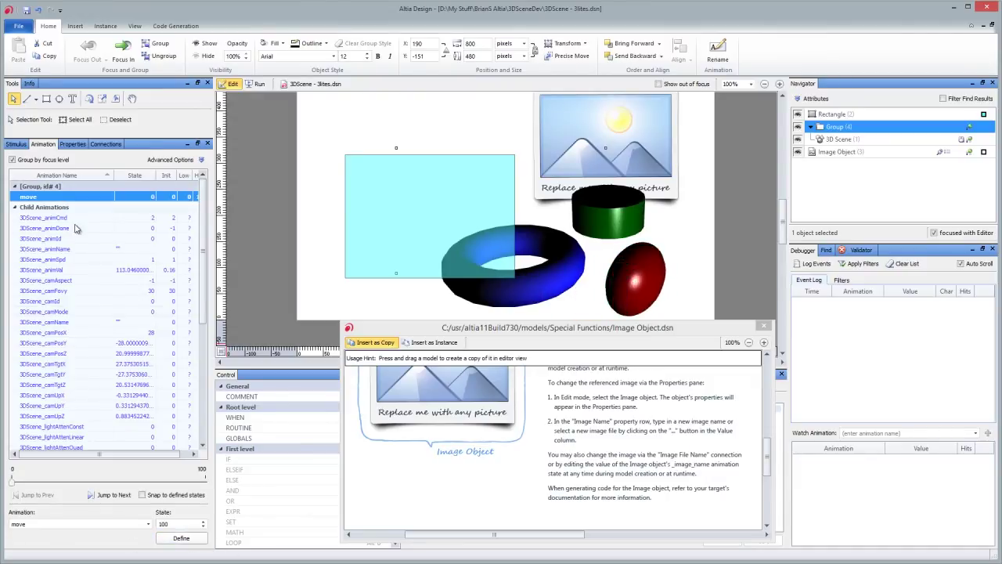
{"action": "left_click_drag", "start_coordinate": [12, 476], "coordinate": [144, 422]}
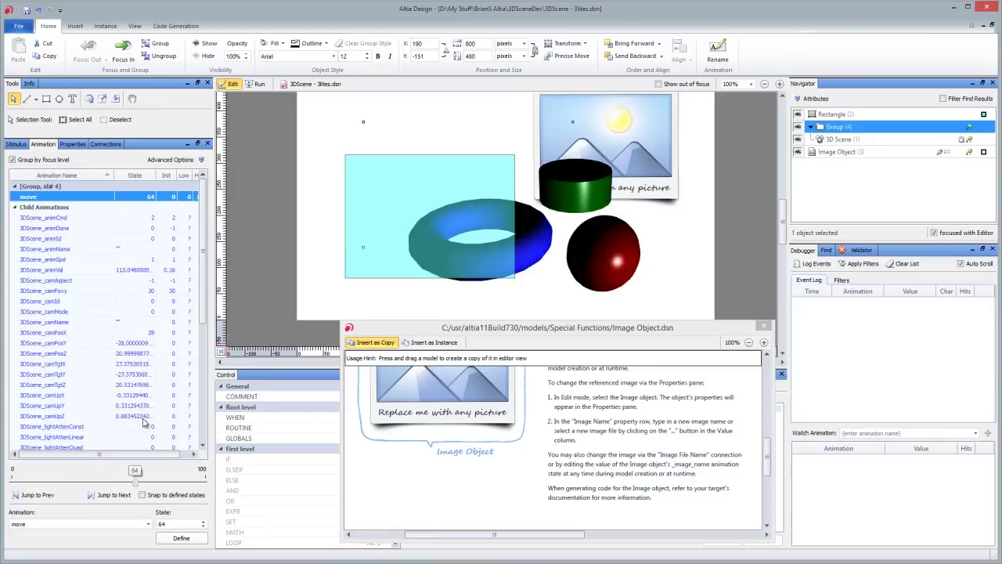